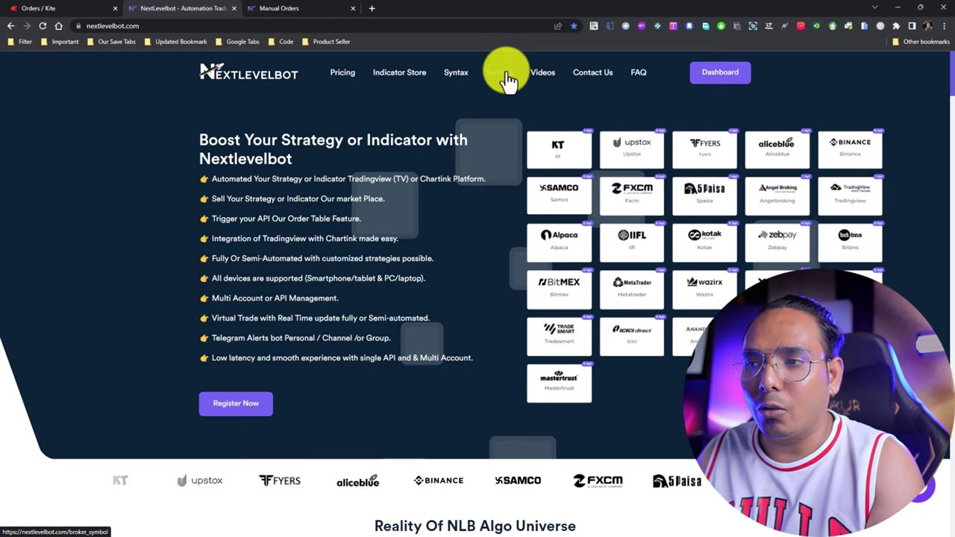
Open the Symbol page in a separate tab and show the Global Symbol list.
{"action": "right_click", "coordinate": [506, 75]}
{"action": "left_click", "coordinate": [540, 80]}
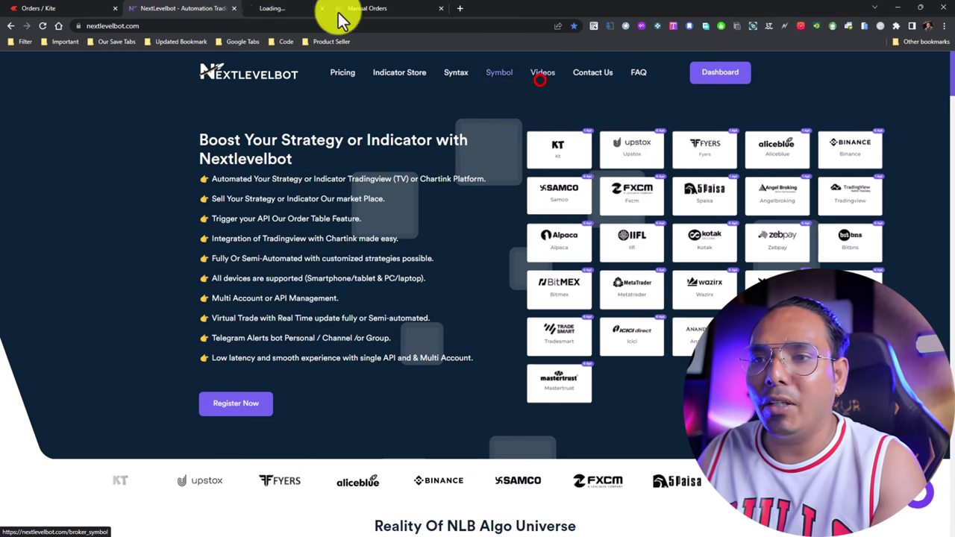
{"action": "left_click", "coordinate": [261, 9]}
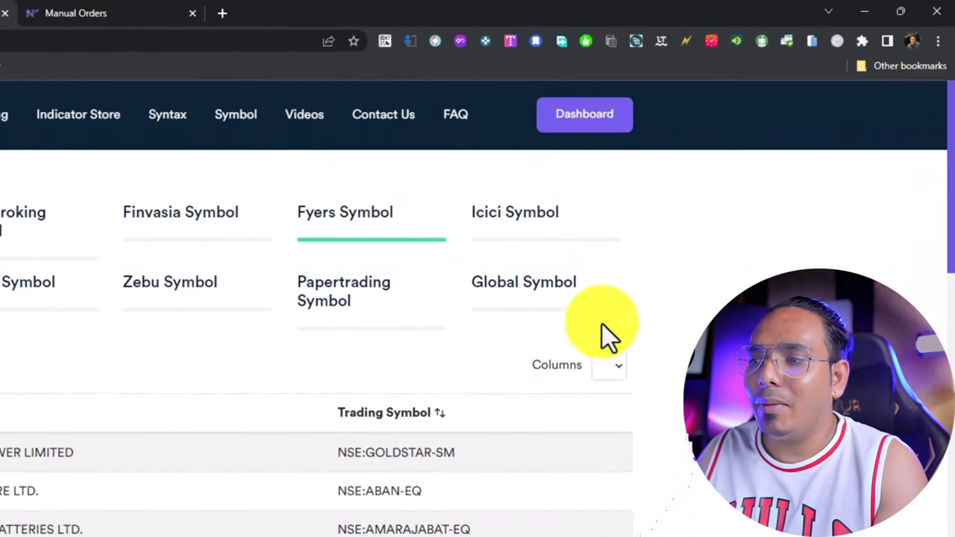
{"action": "left_click", "coordinate": [529, 293]}
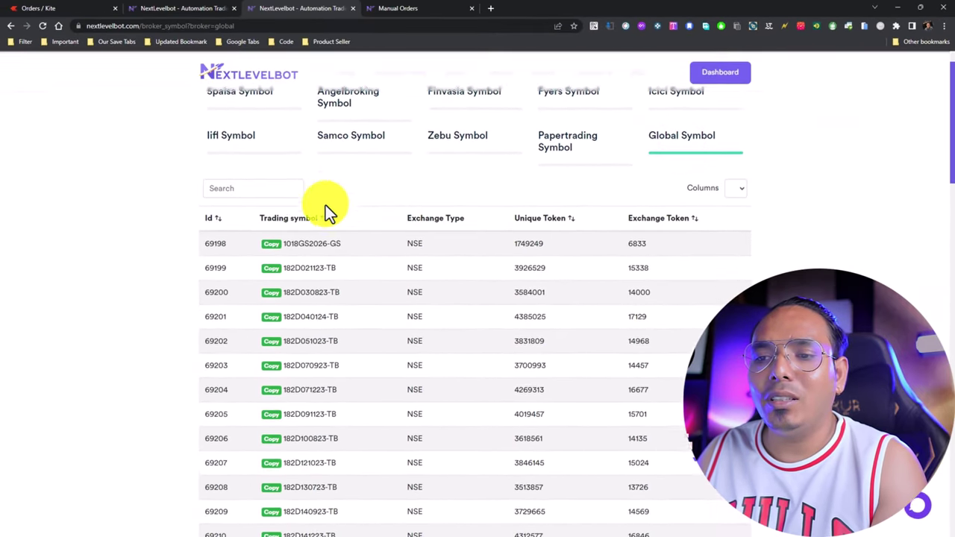
Search the global symbol list for BANKNIFTY23713.
{"action": "left_click", "coordinate": [248, 176]}
{"action": "type", "text": "ba"}
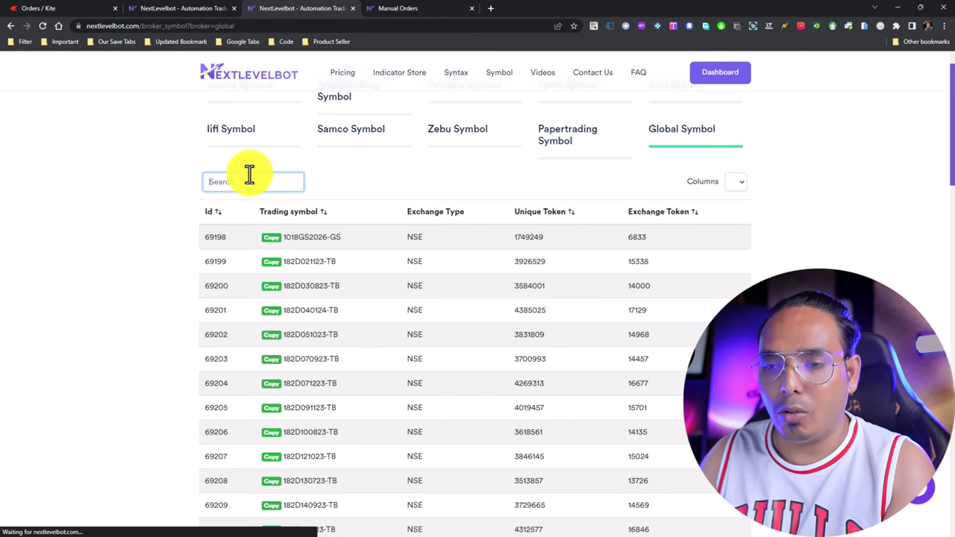
{"action": "type", "text": "BANKNIFTY"}
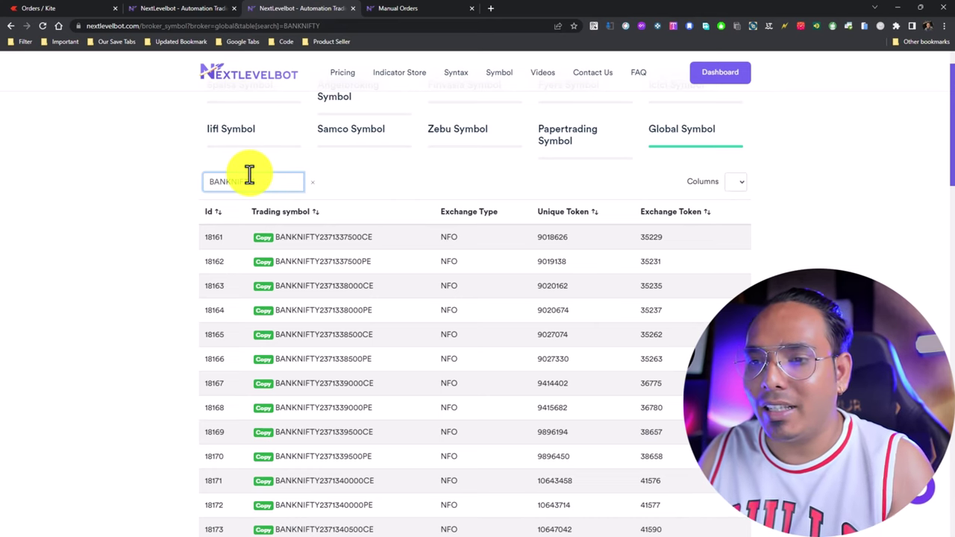
{"action": "type", "text": "23"}
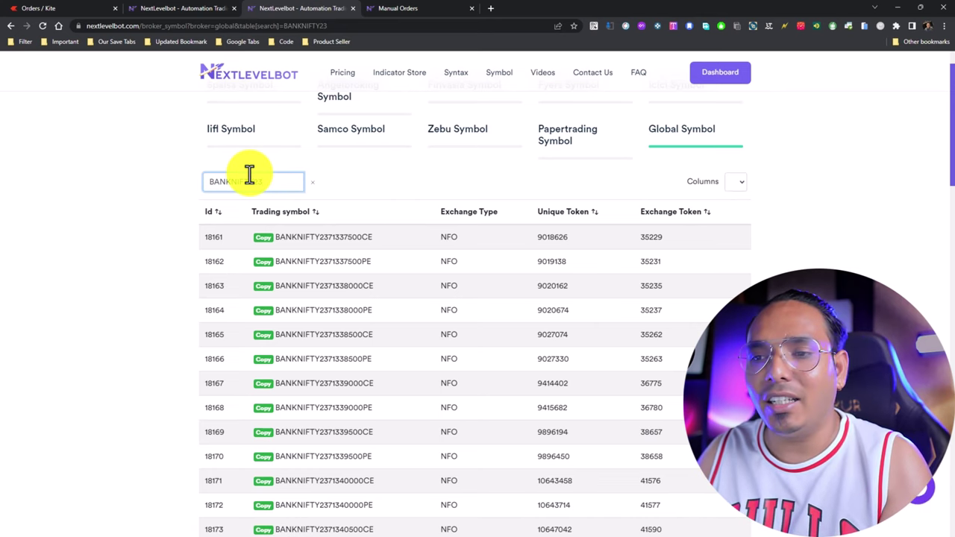
{"action": "type", "text": "7"}
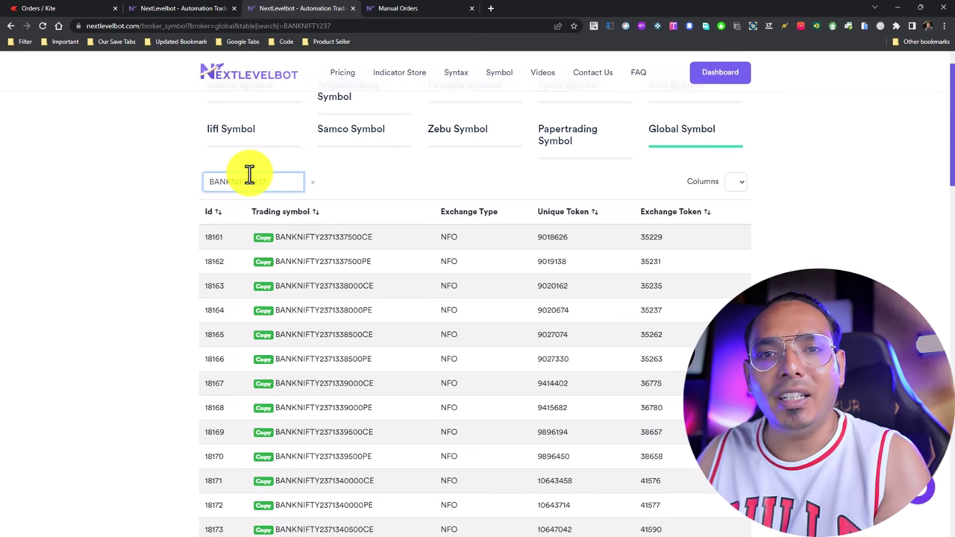
{"action": "type", "text": "13"}
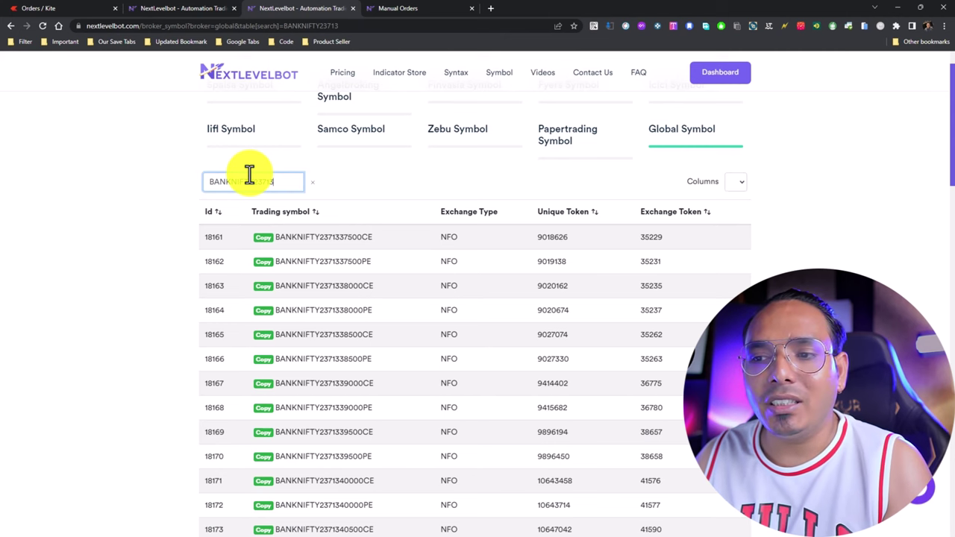
Search the symbol list for the BANKNIFTY23720 expiry and examine the matching trading symbols.
{"action": "key", "text": "BackSpace"}
{"action": "key", "text": "BackSpace"}
{"action": "type", "text": "2"}
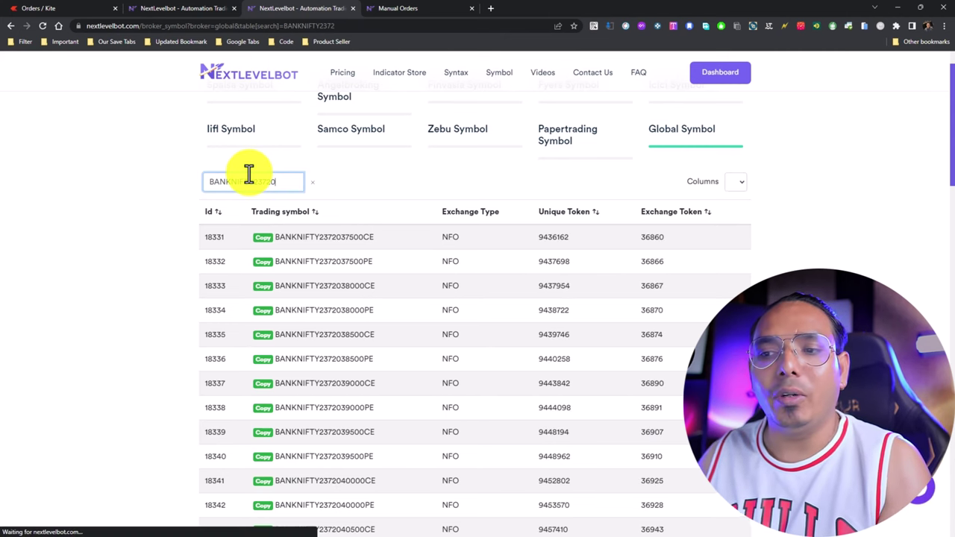
{"action": "type", "text": "0"}
{"action": "left_click_drag", "start_coordinate": [320, 234], "coordinate": [349, 336]}
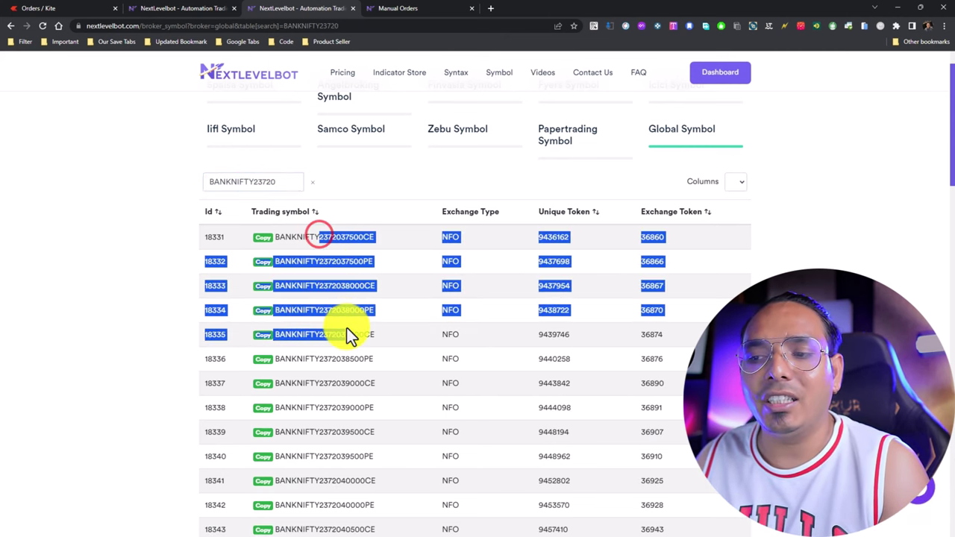
{"action": "left_click", "coordinate": [298, 238]}
Search the symbol list for the BANKNIFTY23727 expiry.
{"action": "left_click_drag", "start_coordinate": [280, 183], "coordinate": [232, 181]}
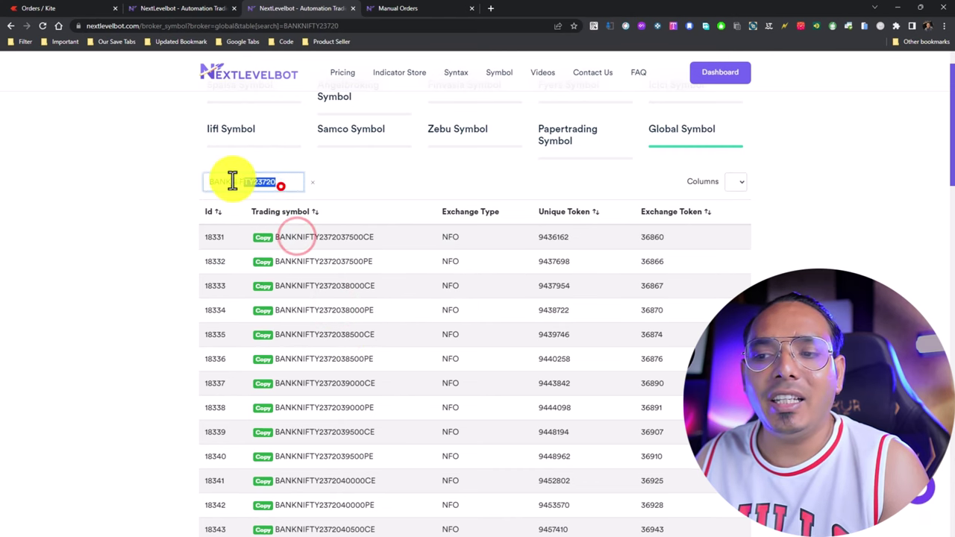
{"action": "left_click", "coordinate": [277, 186]}
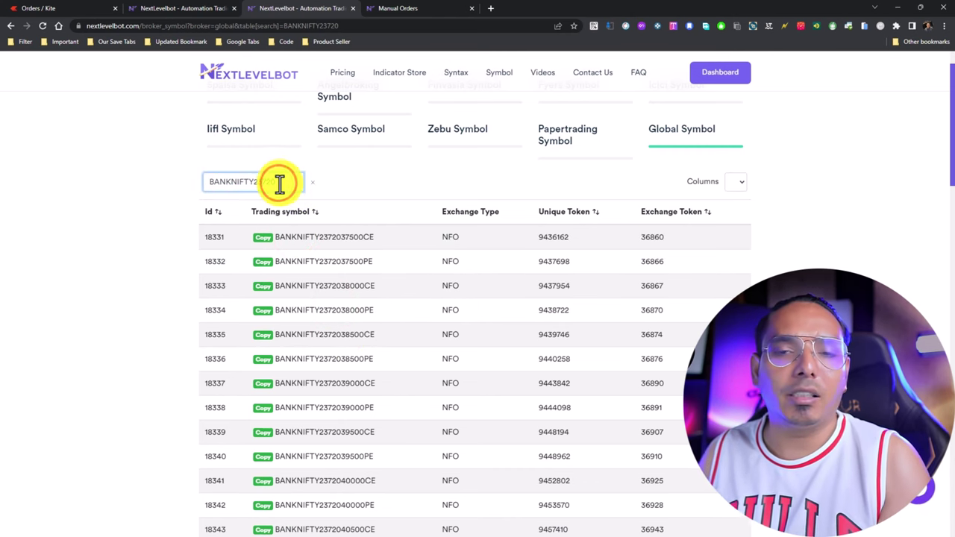
{"action": "key", "text": "BackSpace"}
{"action": "type", "text": "7"}
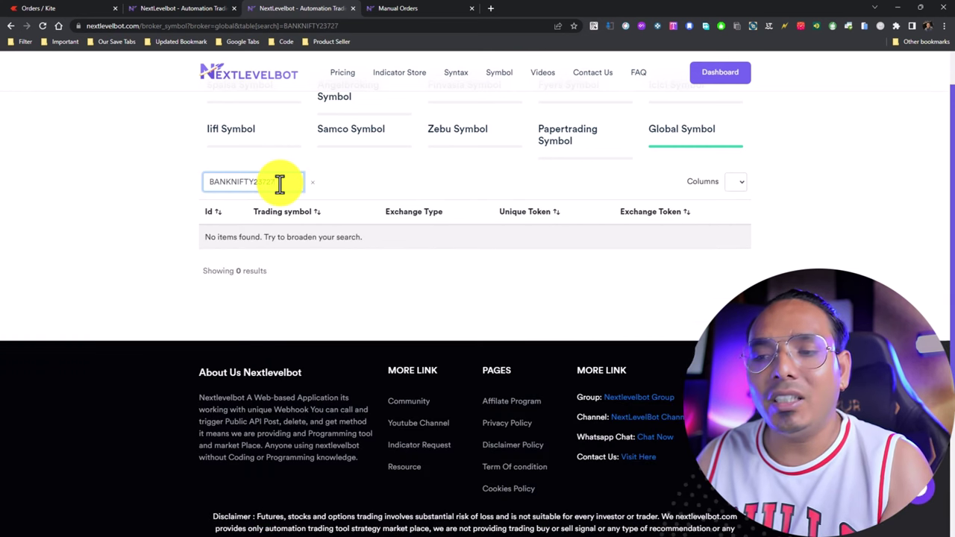
Search the symbol list for the monthly expiry BANKNIFTY23JUL and examine the trading symbols.
{"action": "key", "text": "BackSpace"}
{"action": "key", "text": "BackSpace"}
{"action": "key", "text": "BackSpace"}
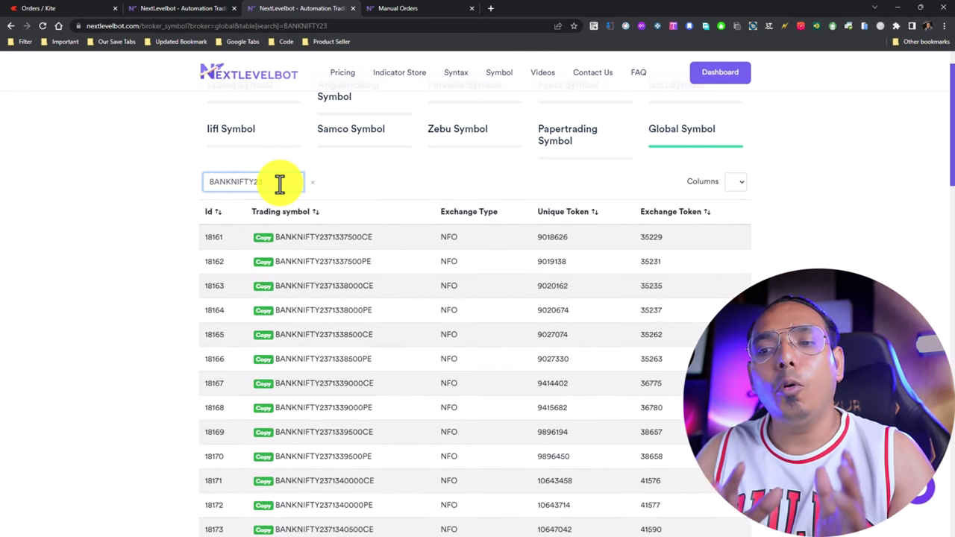
{"action": "type", "text": "J"}
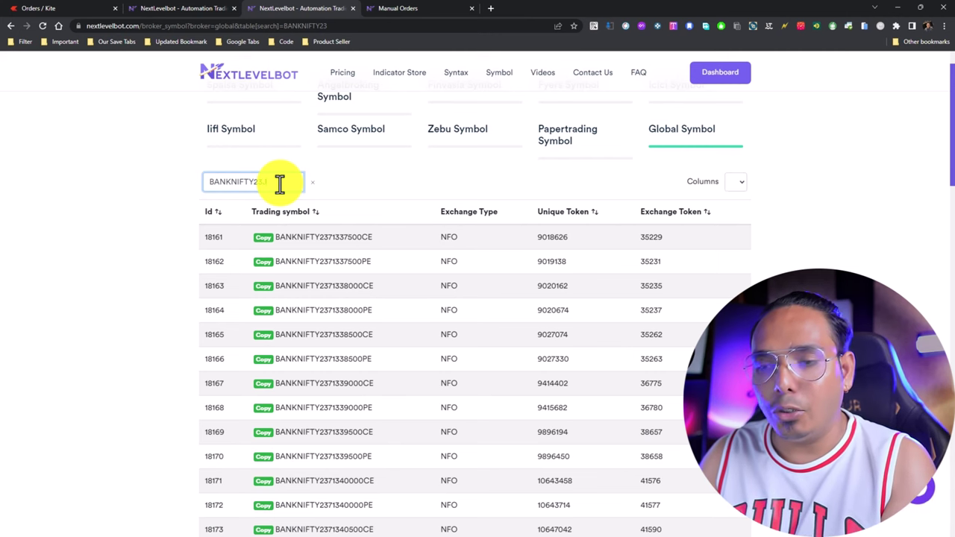
{"action": "type", "text": "UL"}
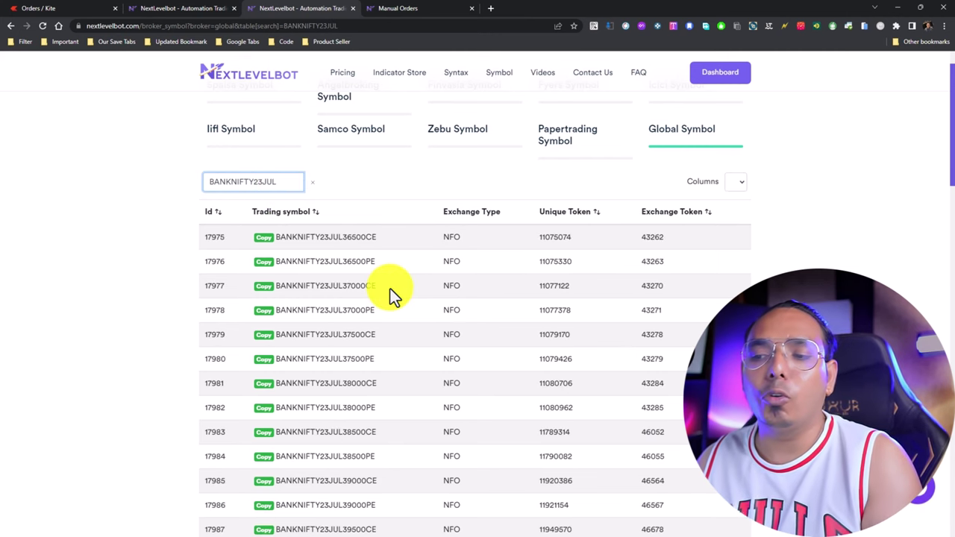
{"action": "left_click_drag", "start_coordinate": [334, 239], "coordinate": [351, 309]}
{"action": "left_click", "coordinate": [347, 304]}
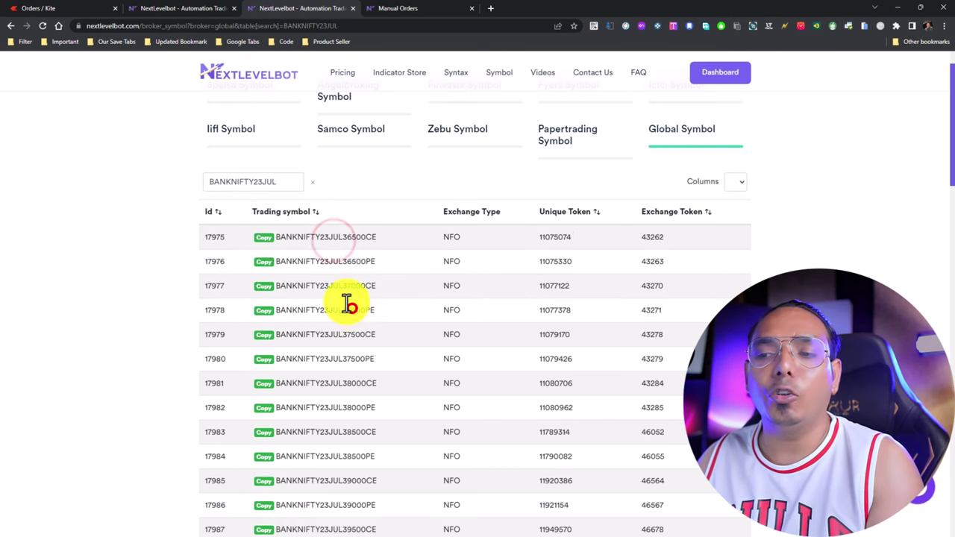
Change the symbol search back to the weekly expiry BANKNIFTY23713.
{"action": "left_click", "coordinate": [269, 190]}
{"action": "key", "text": "BackSpace"}
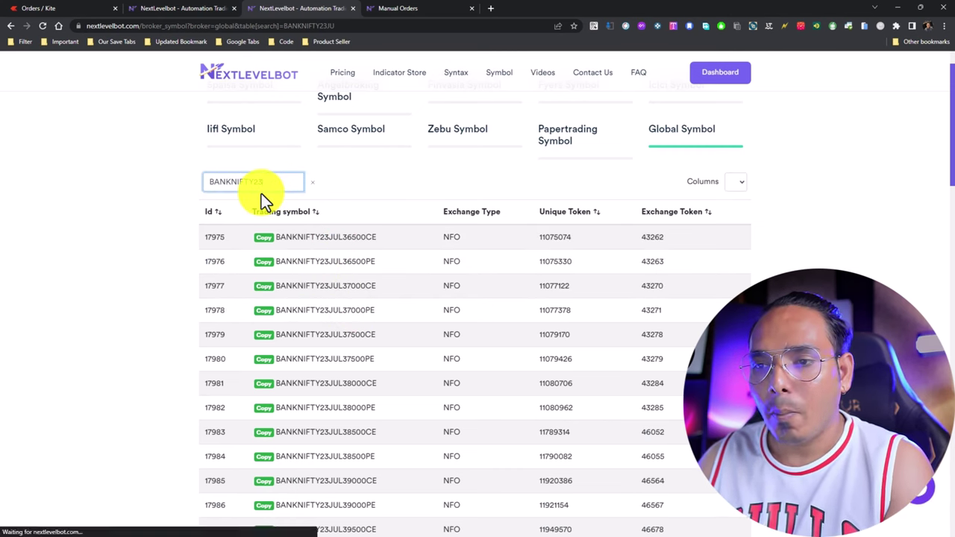
{"action": "key", "text": "BackSpace"}
{"action": "key", "text": "BackSpace"}
{"action": "type", "text": "713"}
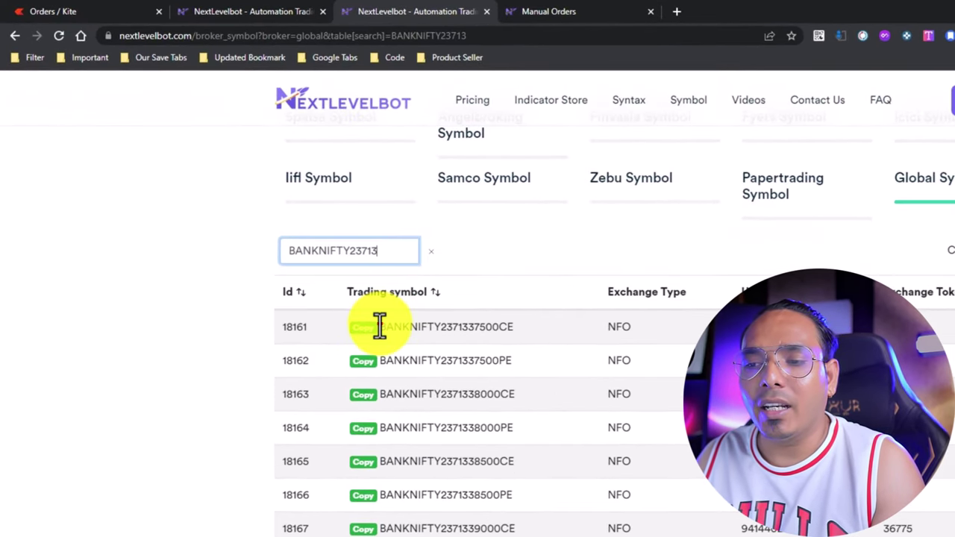
Copy the BANKNIFTY23713 part of the first trading symbol in the results.
{"action": "left_click_drag", "start_coordinate": [380, 326], "coordinate": [469, 327]}
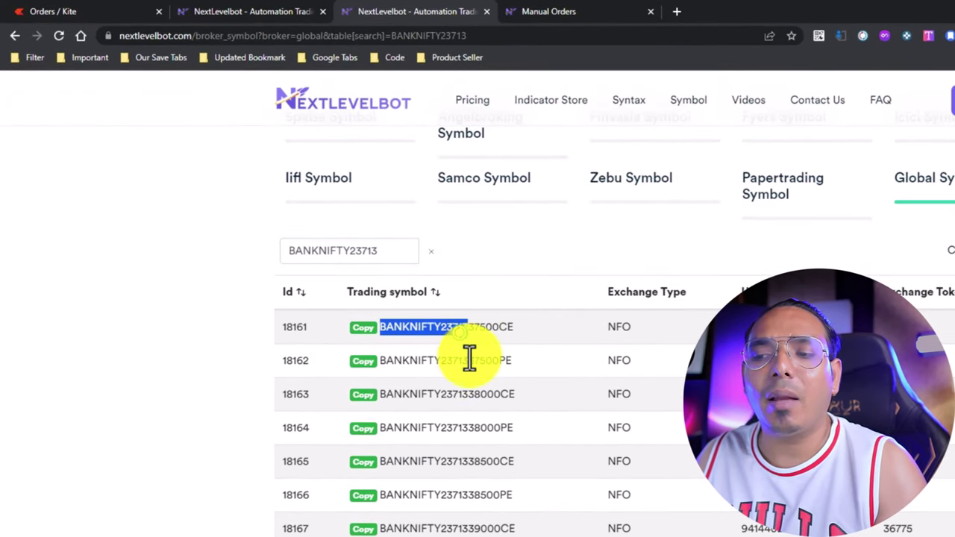
{"action": "right_click", "coordinate": [427, 328]}
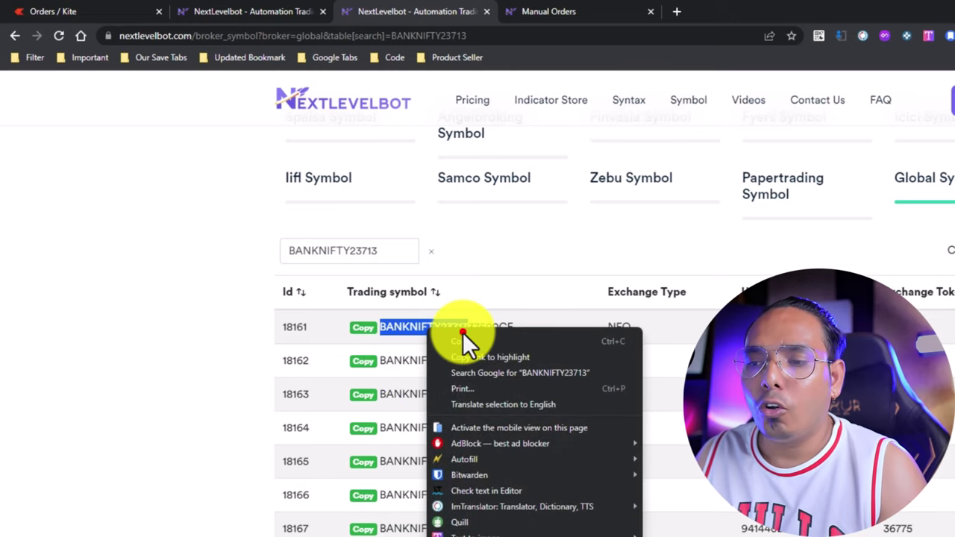
{"action": "left_click", "coordinate": [463, 332]}
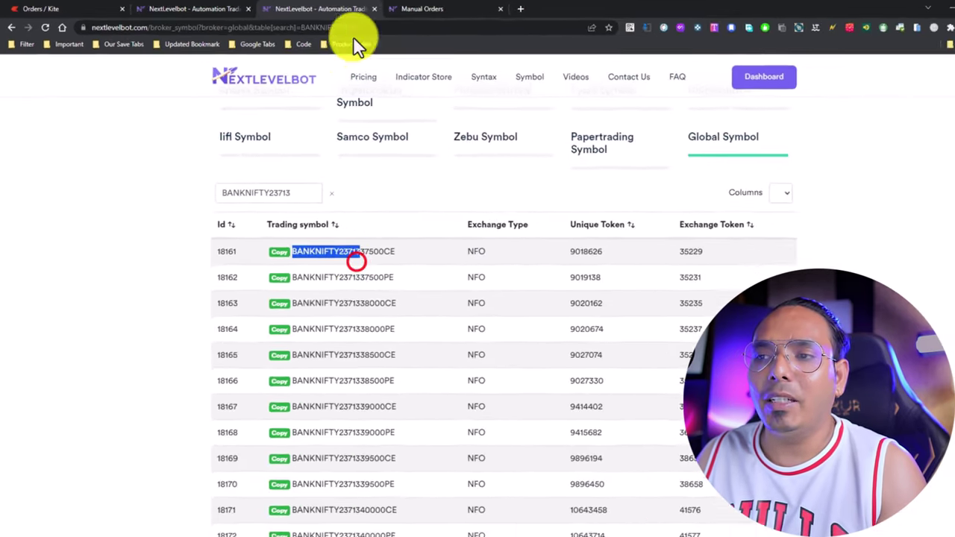
Switch to the Manual Orders page and examine its web address and the entries under Feature And Logs.
{"action": "left_click", "coordinate": [433, 8]}
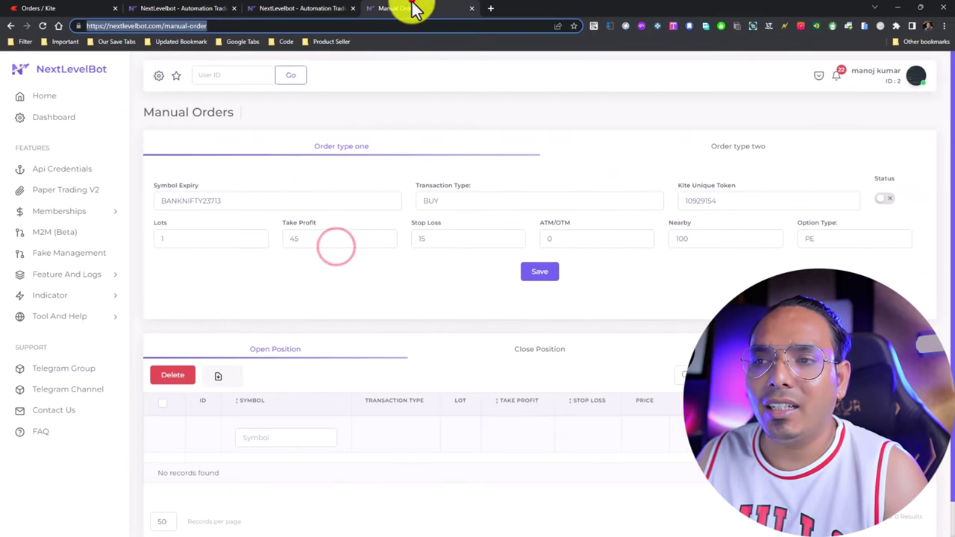
{"action": "left_click", "coordinate": [235, 28]}
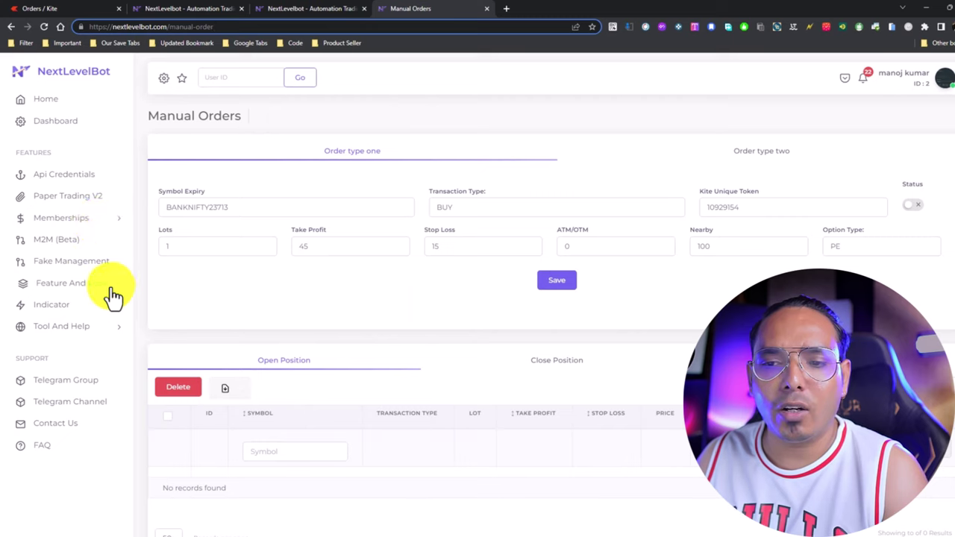
{"action": "left_click", "coordinate": [88, 288]}
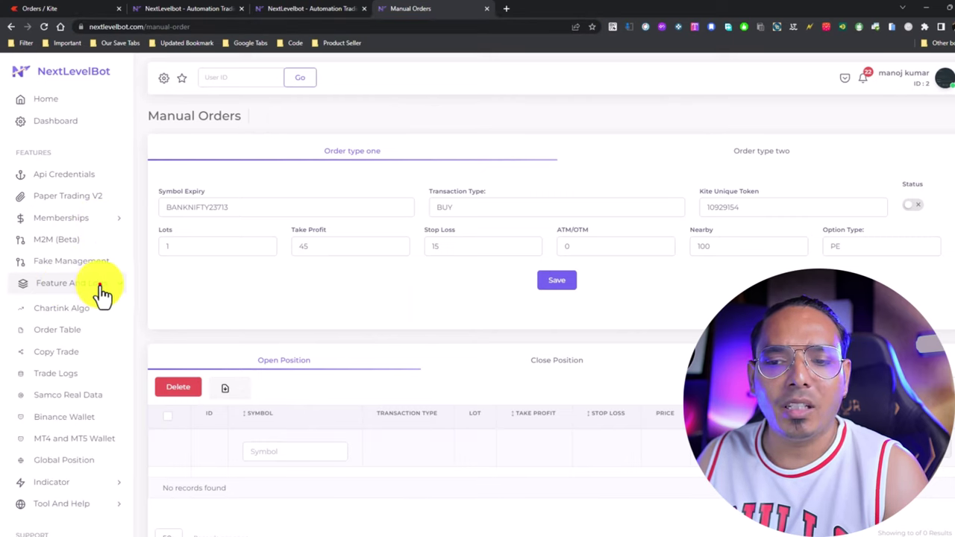
{"action": "left_click", "coordinate": [101, 294]}
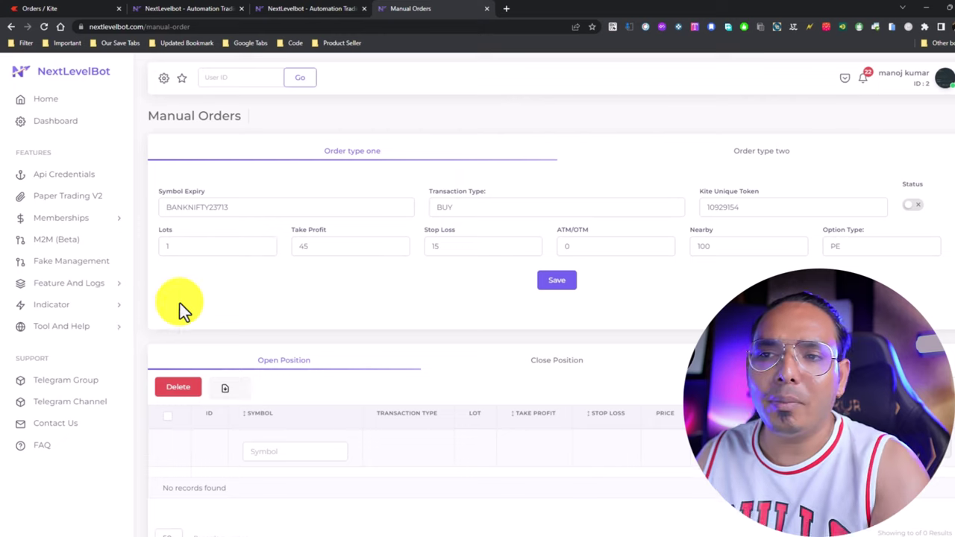
{"action": "left_click", "coordinate": [219, 27]}
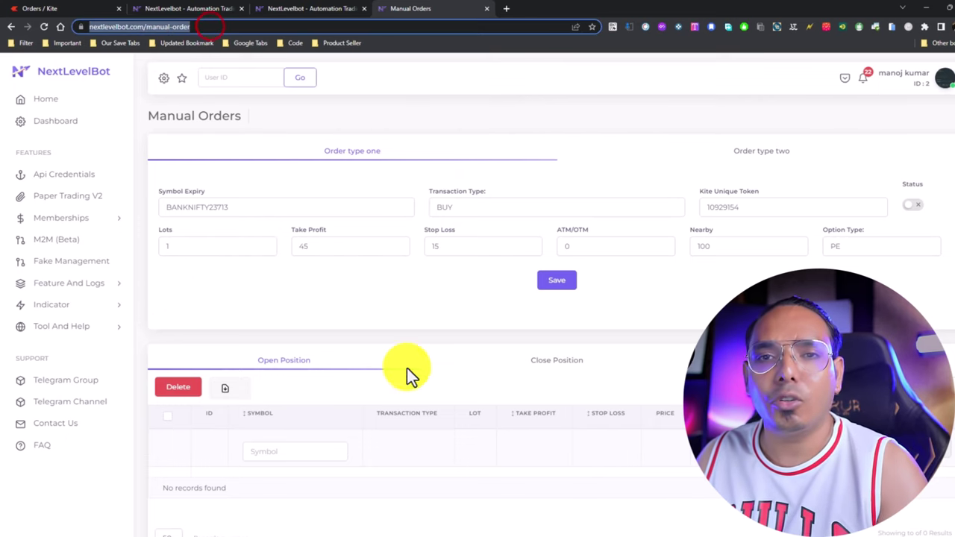
{"action": "left_click", "coordinate": [305, 309]}
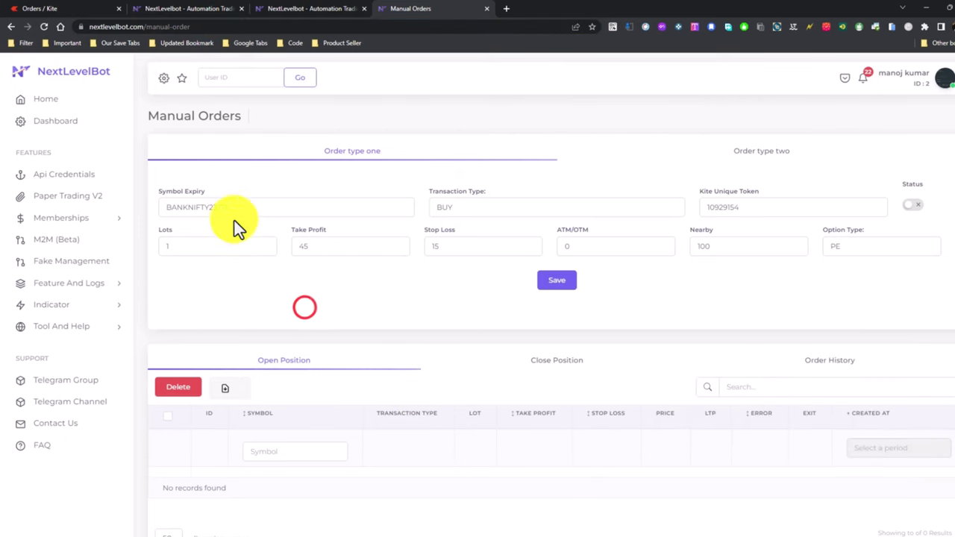
Examine the Symbol Expiry, Transaction Type and Kite Unique Token fields under Order type one.
{"action": "left_click_drag", "start_coordinate": [241, 207], "coordinate": [156, 207]}
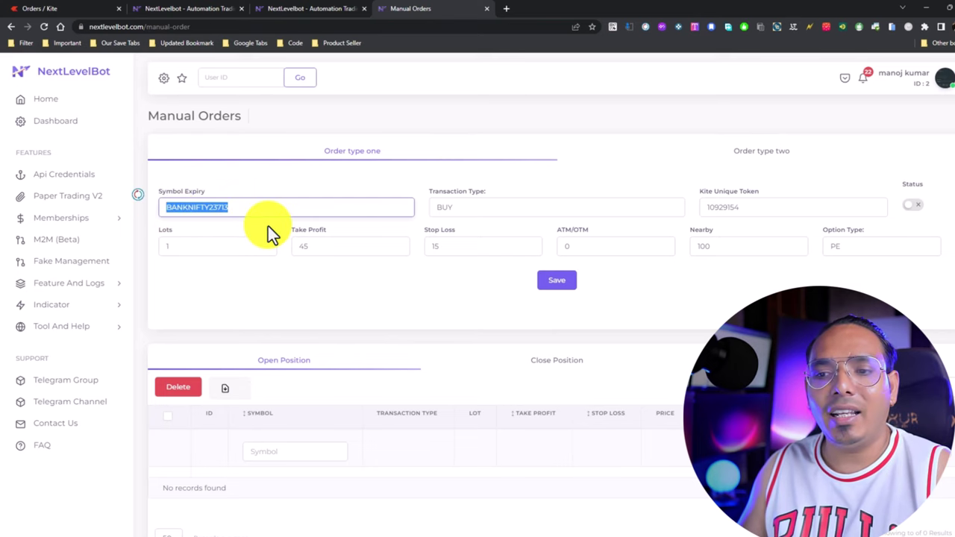
{"action": "left_click", "coordinate": [244, 209]}
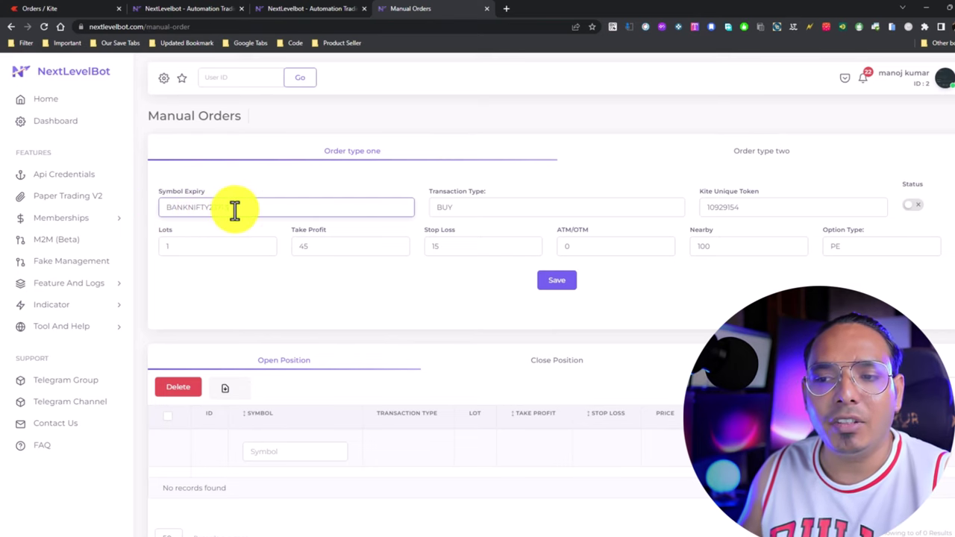
{"action": "left_click", "coordinate": [478, 206]}
{"action": "left_click", "coordinate": [459, 233]}
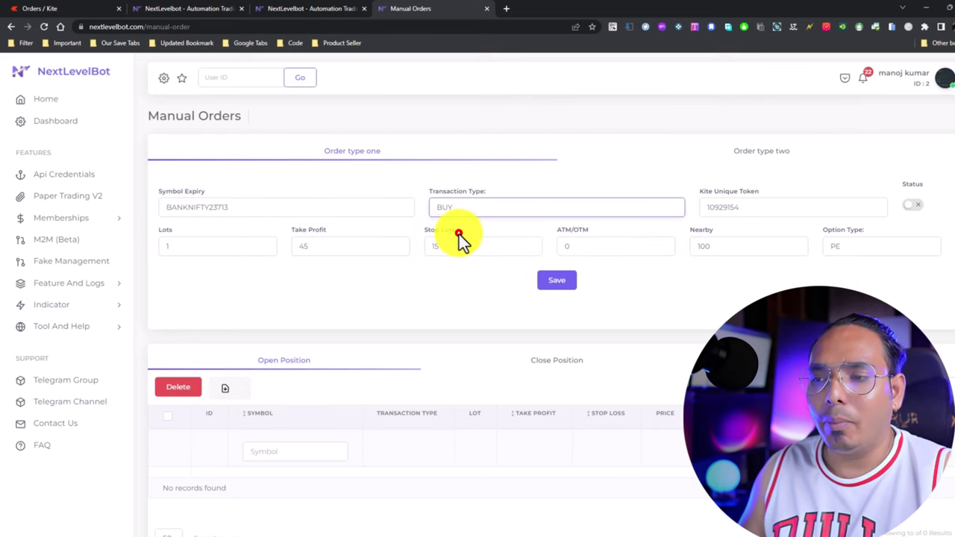
{"action": "left_click", "coordinate": [742, 207]}
{"action": "double_click", "coordinate": [743, 207]}
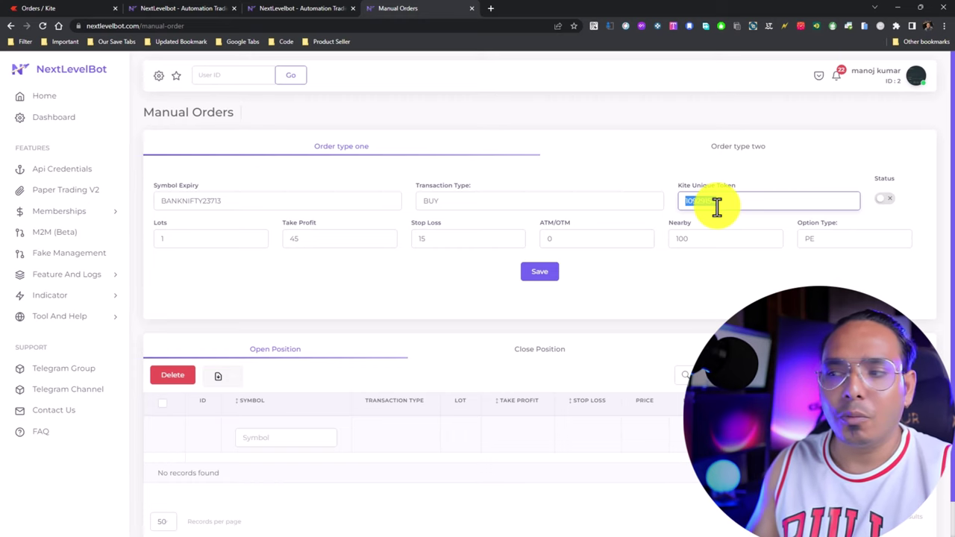
Return to the global symbol list and search for the monthly futures symbol BANKNIFTY23JULFUT.
{"action": "left_click", "coordinate": [192, 9]}
{"action": "left_click", "coordinate": [302, 9]}
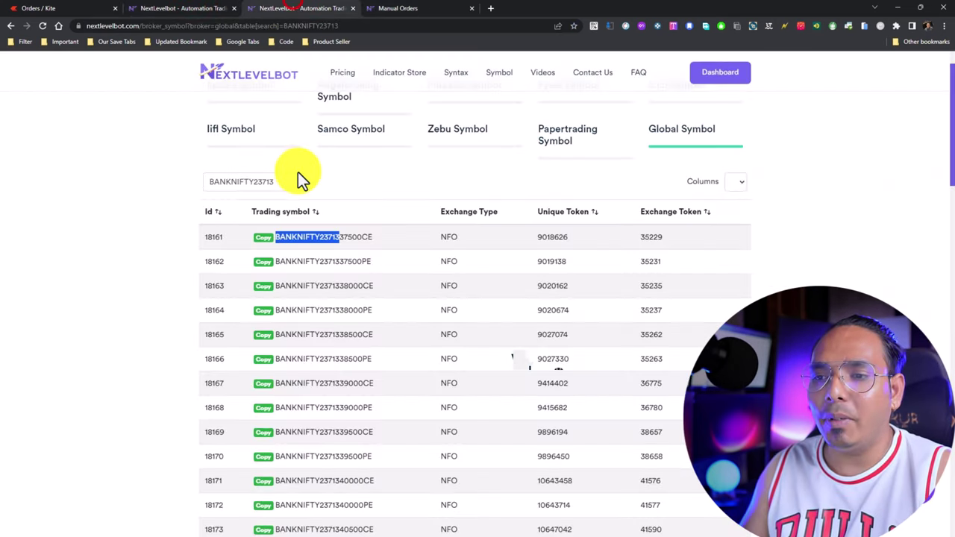
{"action": "left_click", "coordinate": [280, 182]}
{"action": "key", "text": "BackSpace"}
{"action": "key", "text": "BackSpace"}
{"action": "key", "text": "BackSpace"}
{"action": "key", "text": "BackSpace"}
{"action": "key", "text": "BackSpace"}
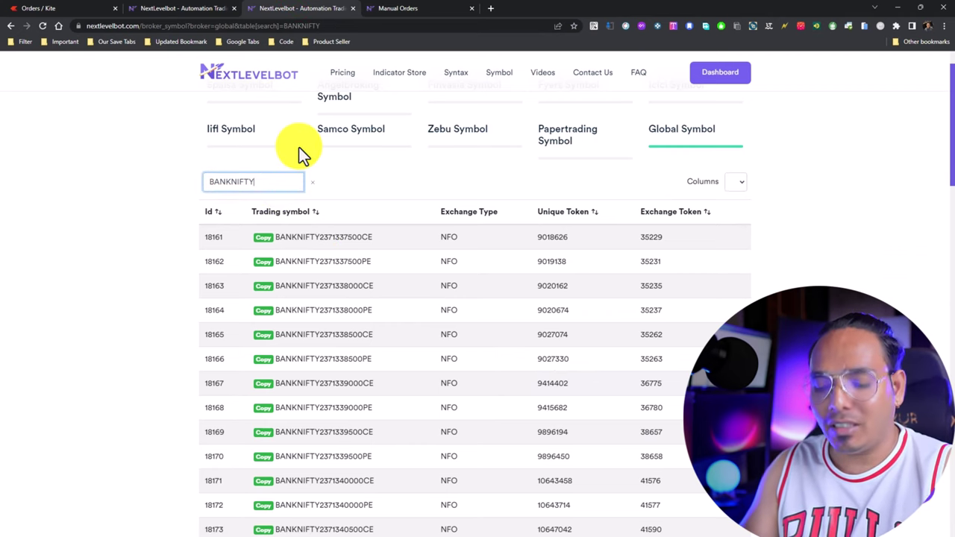
{"action": "type", "text": "23JUL"}
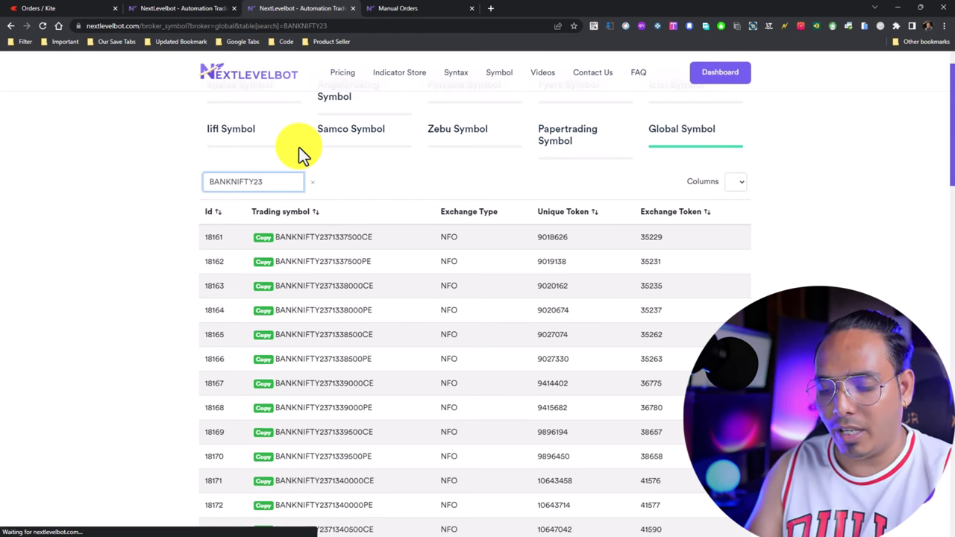
{"action": "type", "text": "FUT"}
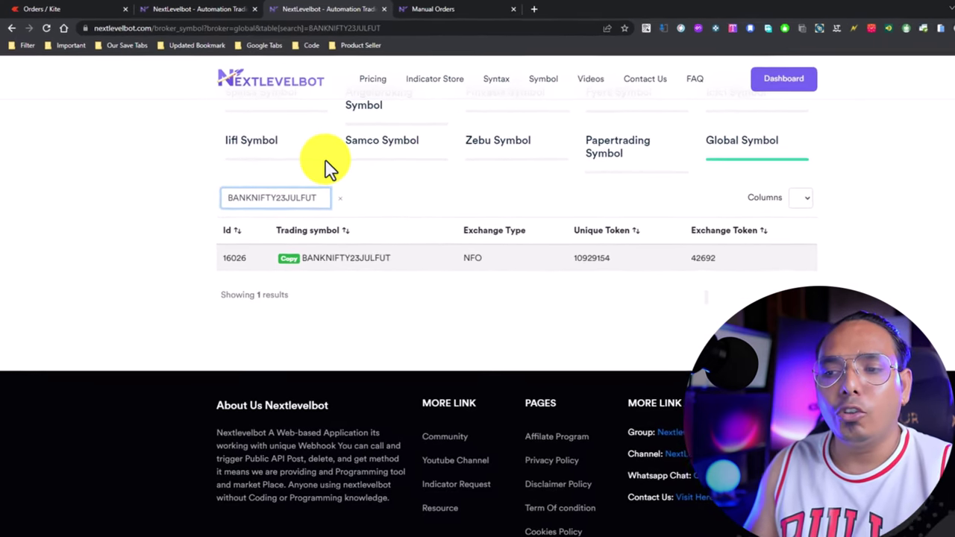
Copy the unique token of the BANKNIFTY23JULFUT symbol from the search result.
{"action": "double_click", "coordinate": [370, 268]}
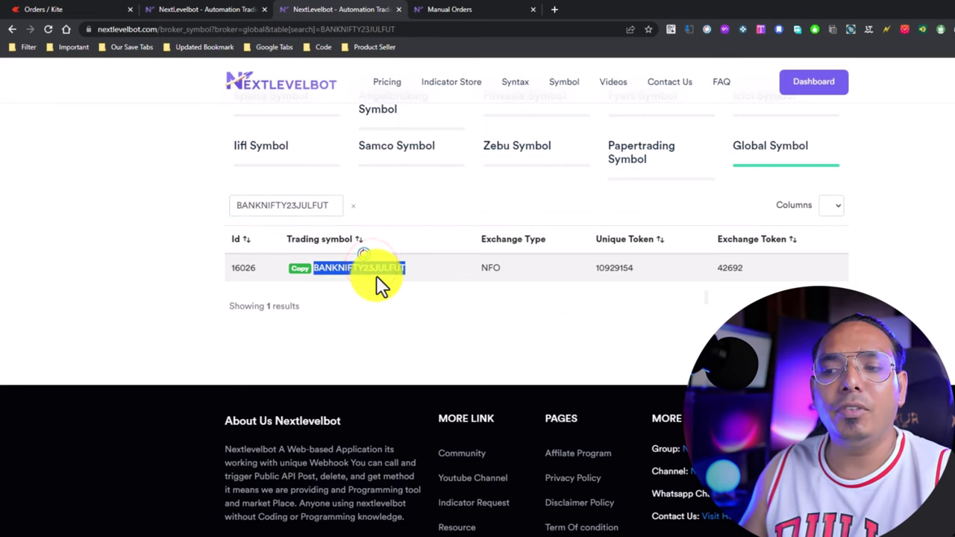
{"action": "double_click", "coordinate": [618, 268]}
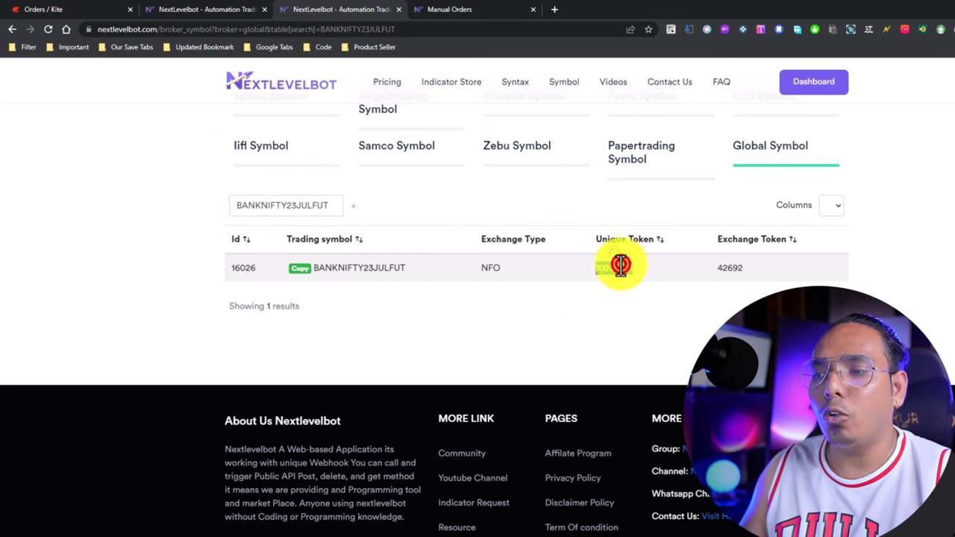
{"action": "double_click", "coordinate": [726, 267]}
{"action": "double_click", "coordinate": [618, 267]}
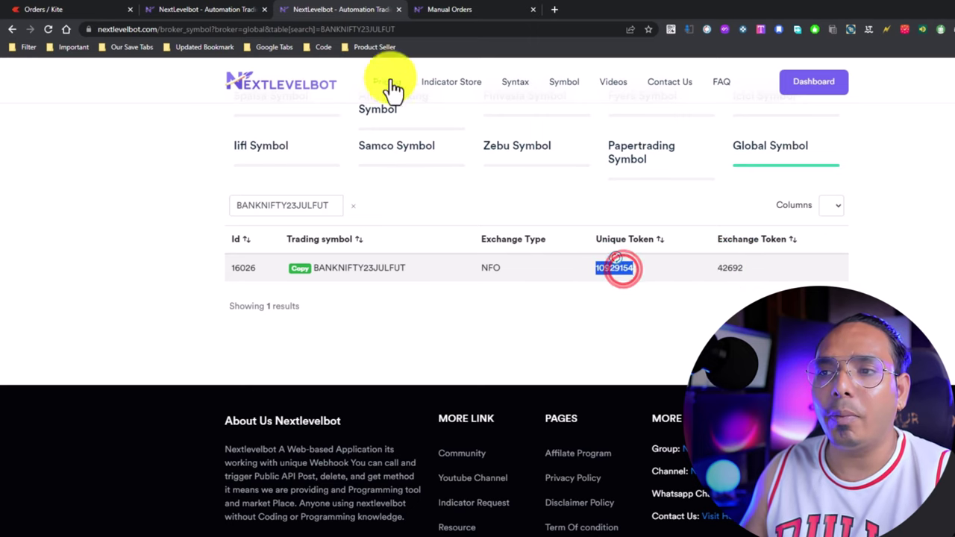
On the Manual Orders page, paste the copied value as the Kite Unique Token and set Lots to 5.
{"action": "left_click", "coordinate": [505, 9]}
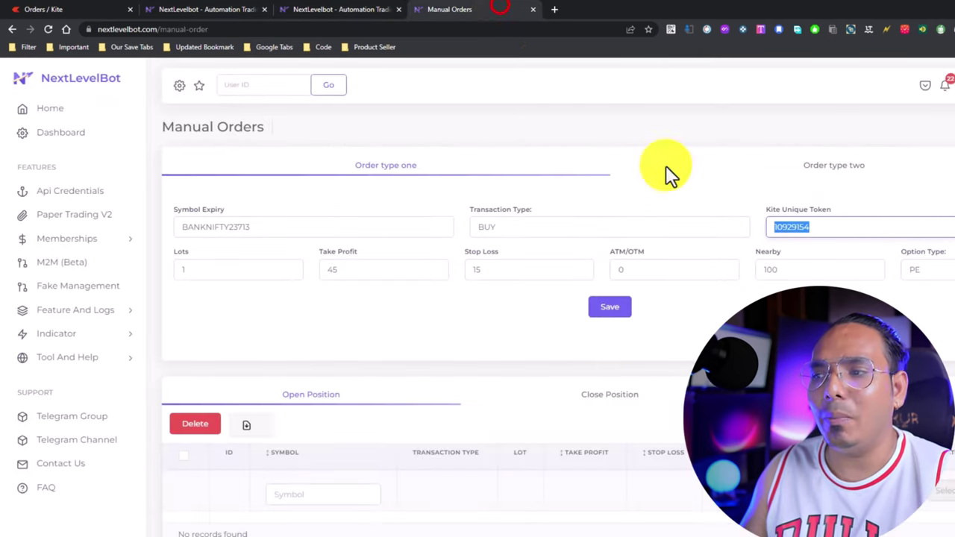
{"action": "left_click", "coordinate": [850, 230]}
{"action": "key", "text": "ctrl+v"}
{"action": "left_click", "coordinate": [196, 273]}
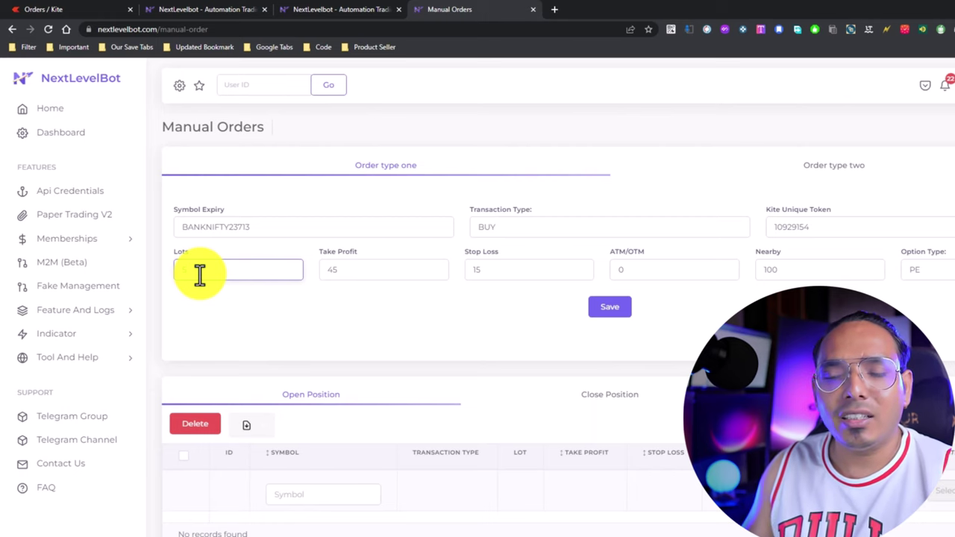
{"action": "type", "text": "5"}
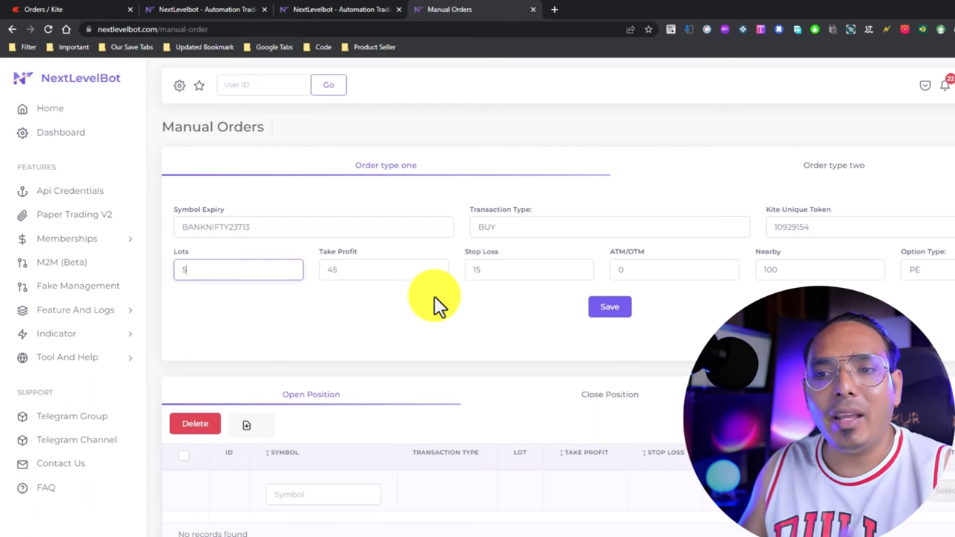
Examine the Take Profit, Stop Loss, ATM/OTM and Nearby fields under Order type one.
{"action": "left_click", "coordinate": [356, 267]}
{"action": "left_click", "coordinate": [486, 270]}
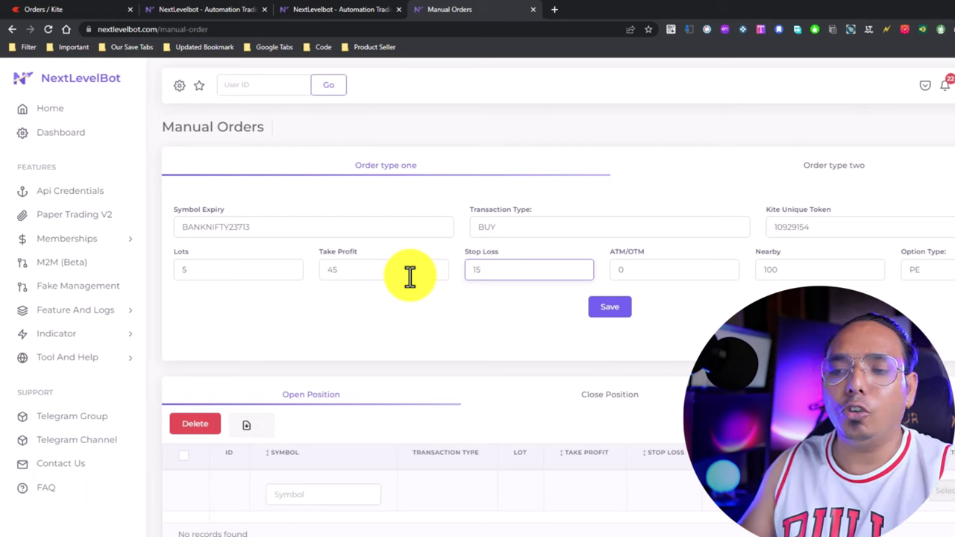
{"action": "left_click_drag", "start_coordinate": [362, 270], "coordinate": [301, 268]}
{"action": "left_click", "coordinate": [516, 274]}
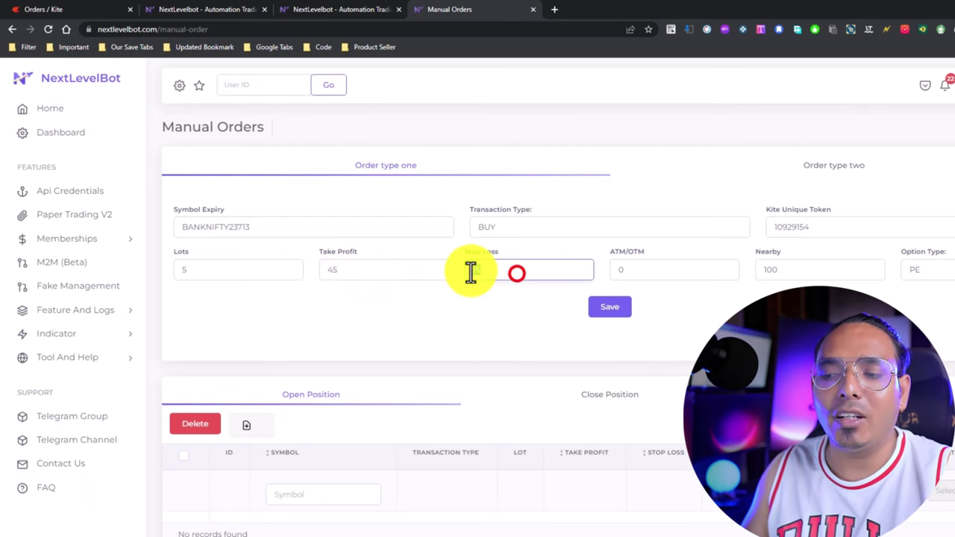
{"action": "double_click", "coordinate": [463, 259]}
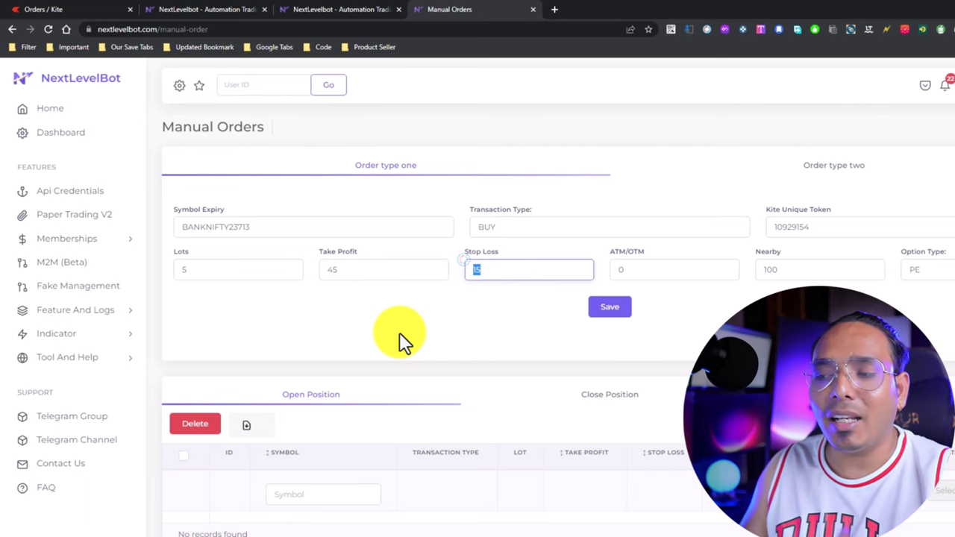
{"action": "left_click", "coordinate": [639, 271]}
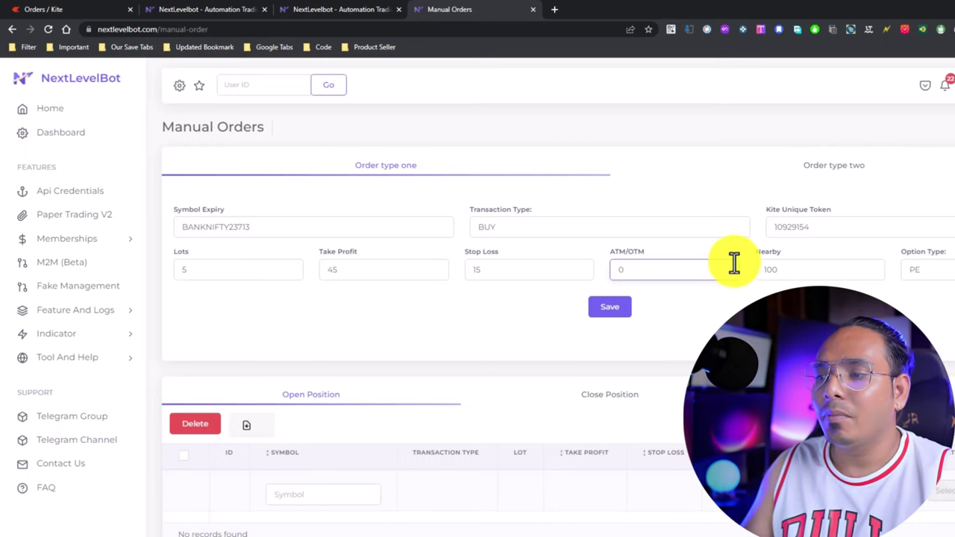
{"action": "left_click", "coordinate": [791, 270]}
{"action": "left_click", "coordinate": [747, 304]}
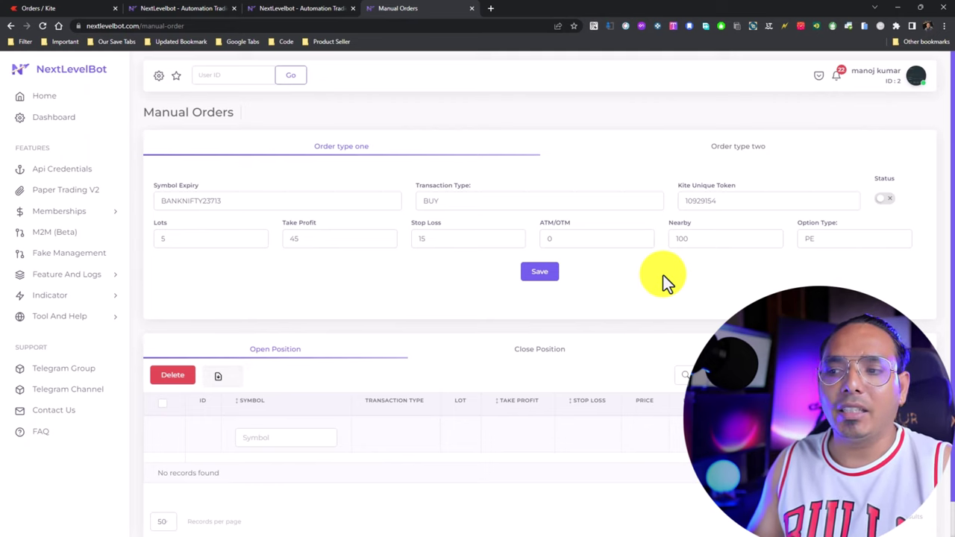
{"action": "double_click", "coordinate": [685, 239]}
Set the option type to CE and save the Order type one settings.
{"action": "left_click", "coordinate": [839, 236]}
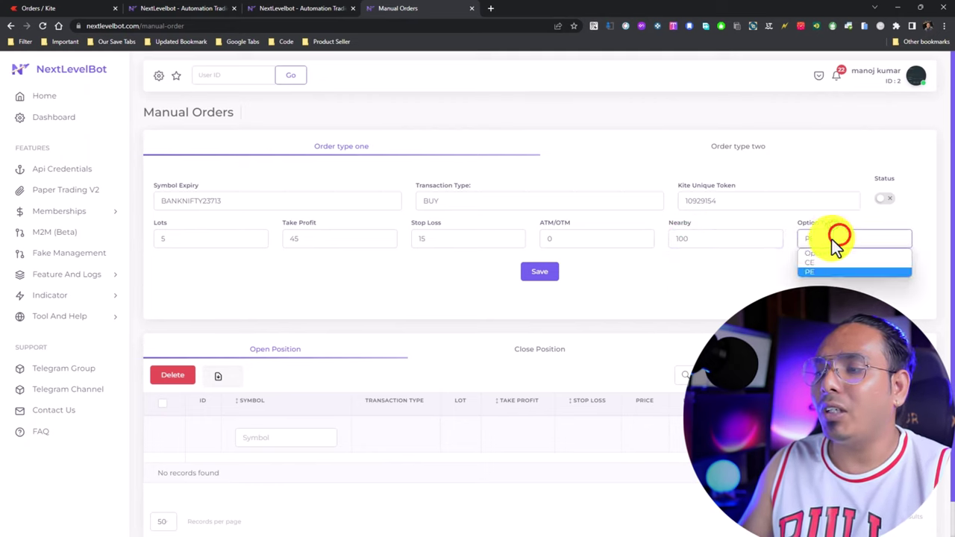
{"action": "left_click", "coordinate": [811, 266]}
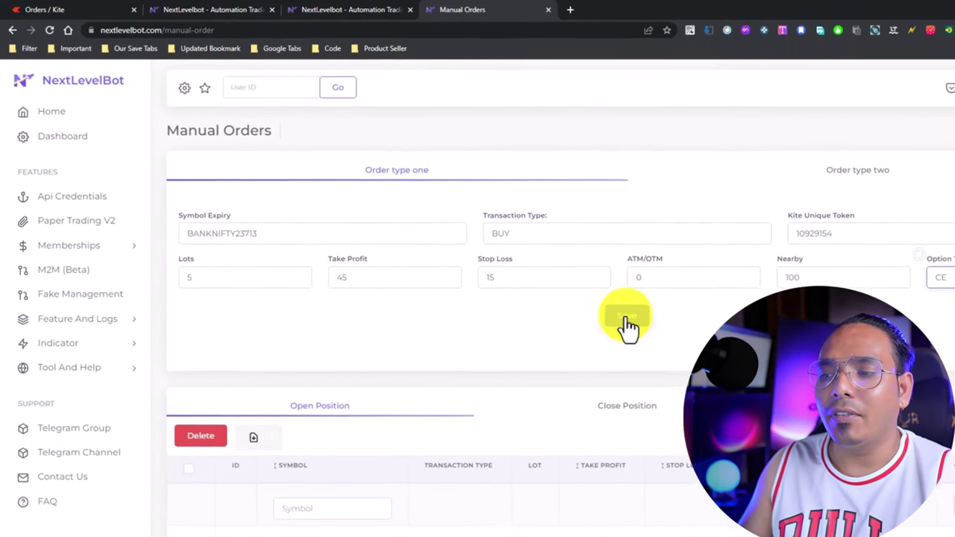
{"action": "left_click", "coordinate": [627, 320]}
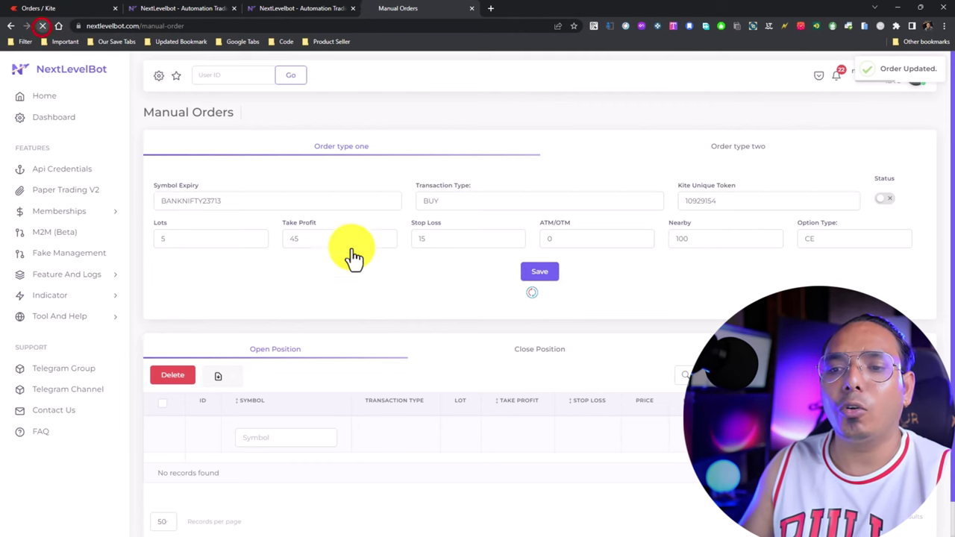
Check the Lots value in the saved Order type one settings.
{"action": "left_click", "coordinate": [167, 236]}
{"action": "key", "text": "BackSpace"}
{"action": "type", "text": "5"}
{"action": "left_click", "coordinate": [187, 251]}
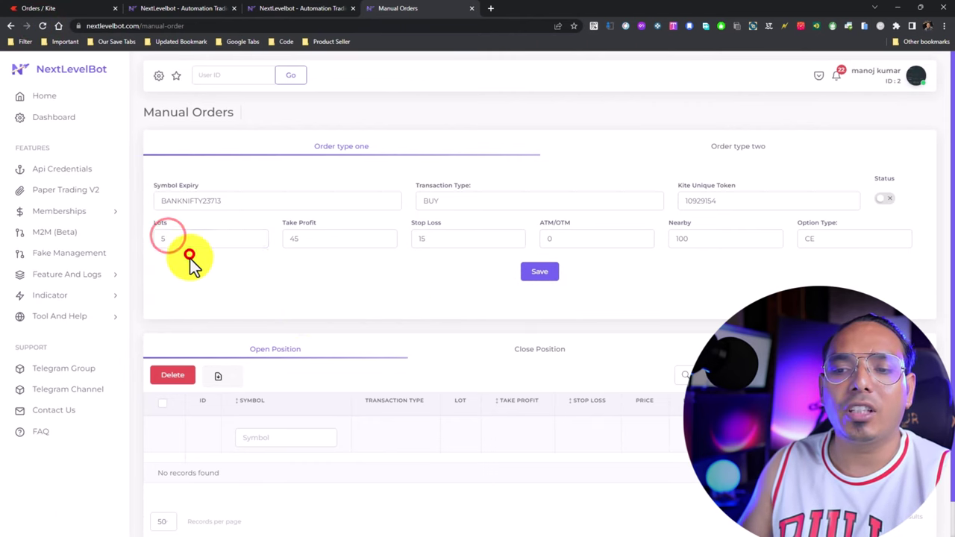
{"action": "left_click", "coordinate": [196, 233]}
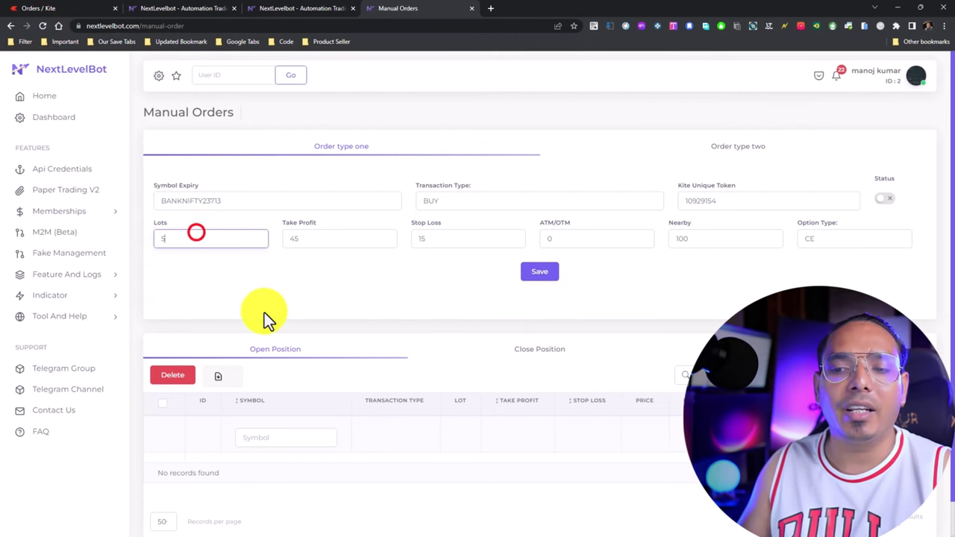
{"action": "left_click", "coordinate": [265, 312]}
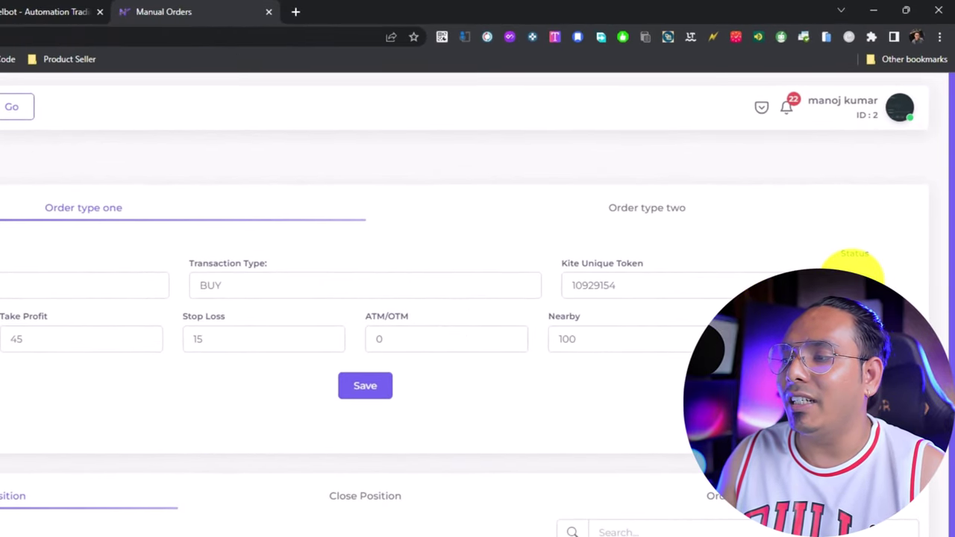
Switch on the Status of Order type one and reload the page to load the open positions.
{"action": "left_click", "coordinate": [855, 275]}
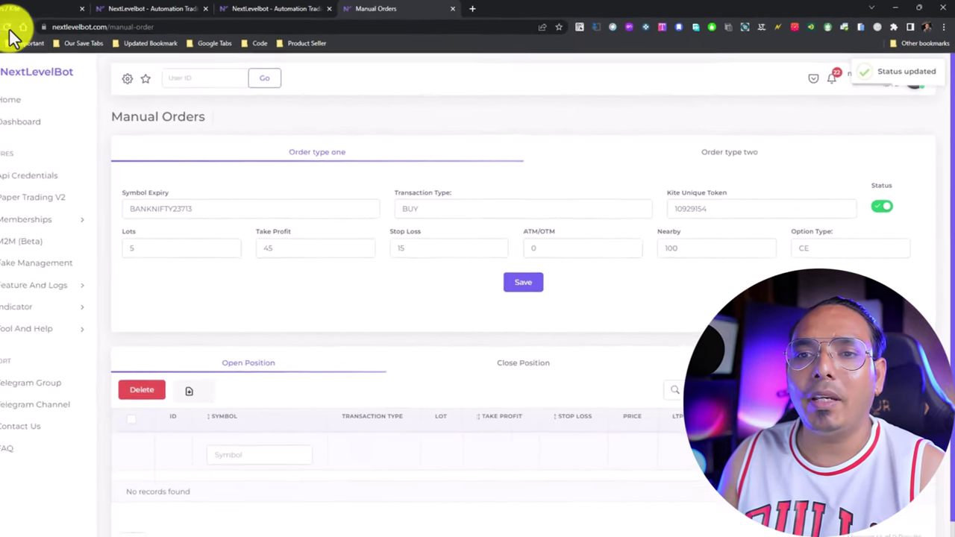
{"action": "left_click", "coordinate": [53, 37]}
{"action": "scroll", "coordinate": [281, 485], "scroll_direction": "down", "scroll_amount": 1}
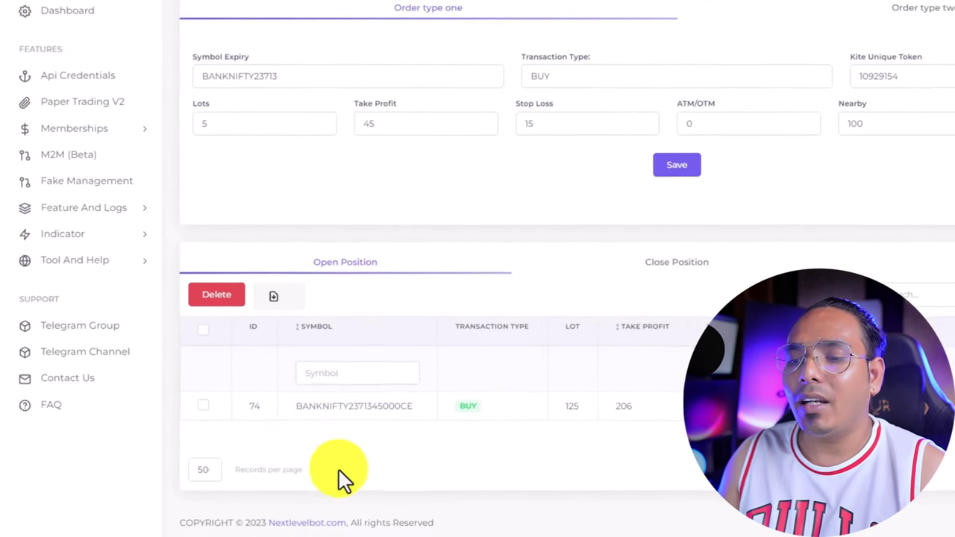
Examine the symbol, lot, take profit and stop loss of the order listed under Open Position.
{"action": "left_click_drag", "start_coordinate": [267, 428], "coordinate": [479, 427]}
{"action": "left_click", "coordinate": [357, 468]}
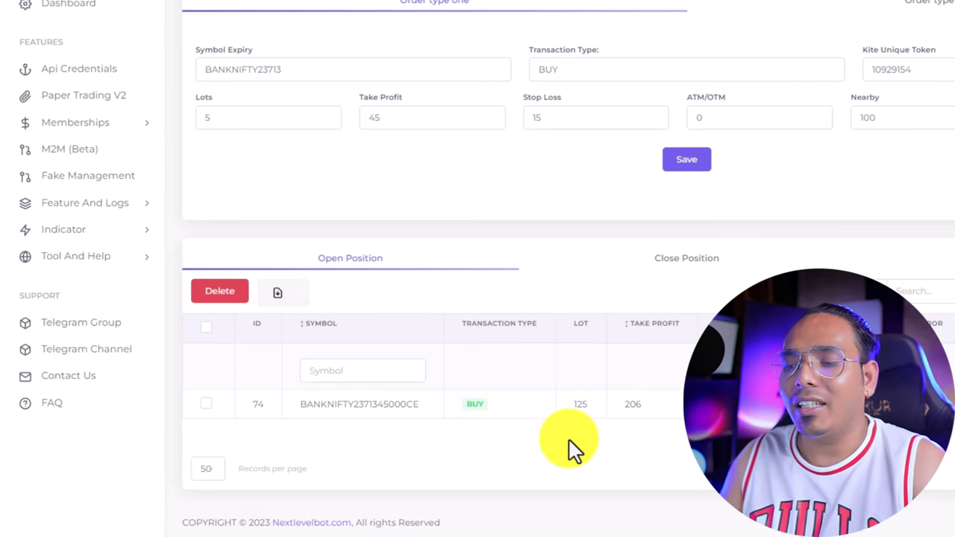
{"action": "left_click", "coordinate": [590, 404]}
{"action": "left_click", "coordinate": [586, 410]}
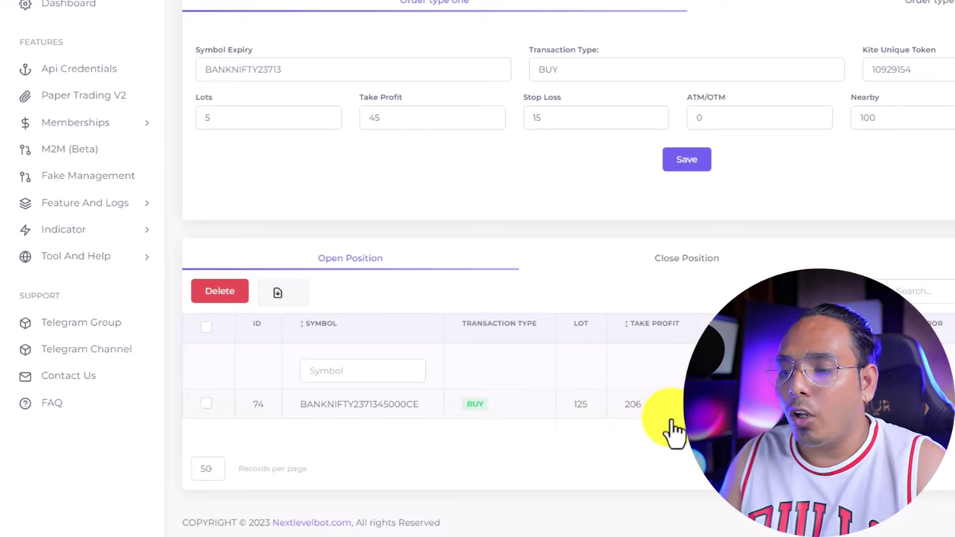
{"action": "left_click", "coordinate": [647, 403]}
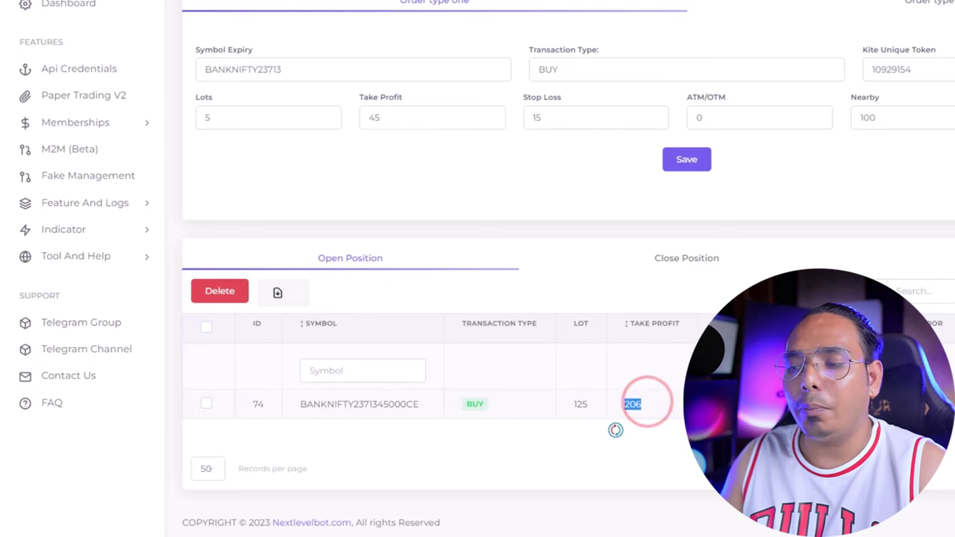
{"action": "left_click", "coordinate": [728, 409]}
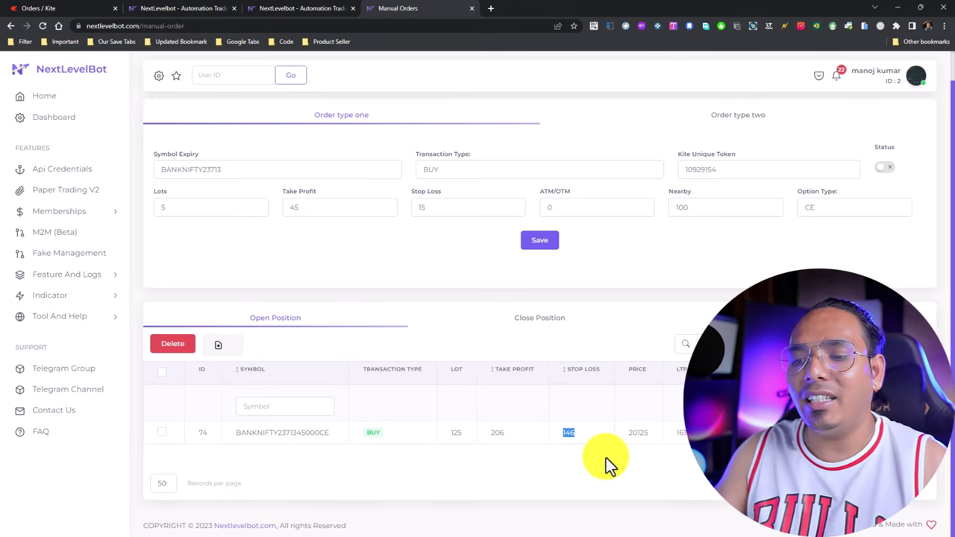
{"action": "left_click_drag", "start_coordinate": [335, 433], "coordinate": [256, 445]}
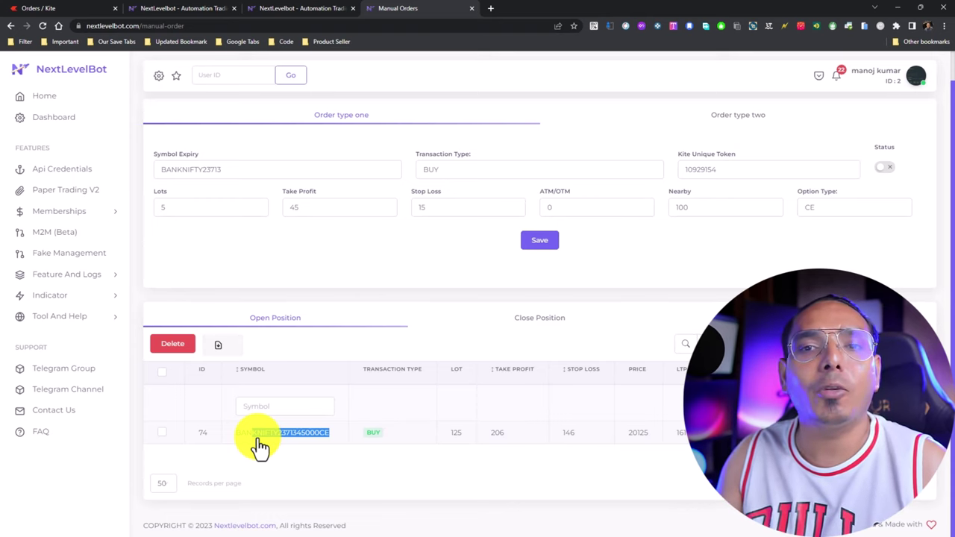
{"action": "left_click", "coordinate": [542, 388]}
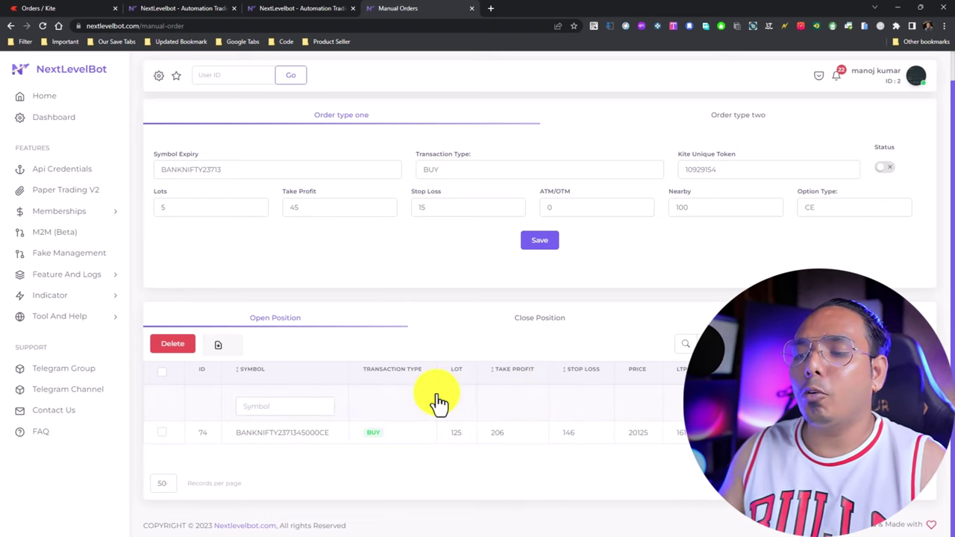
{"action": "left_click_drag", "start_coordinate": [574, 439], "coordinate": [484, 423]}
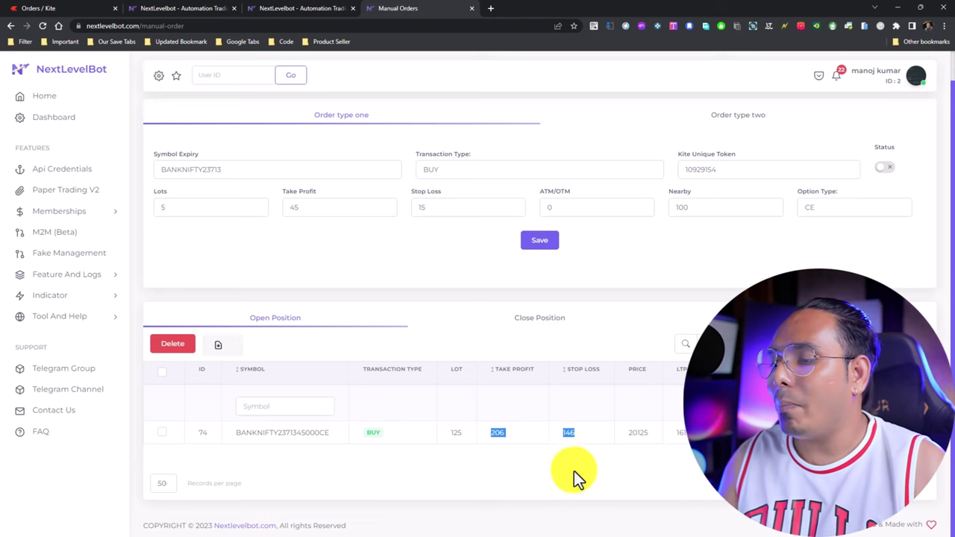
{"action": "left_click", "coordinate": [536, 320]}
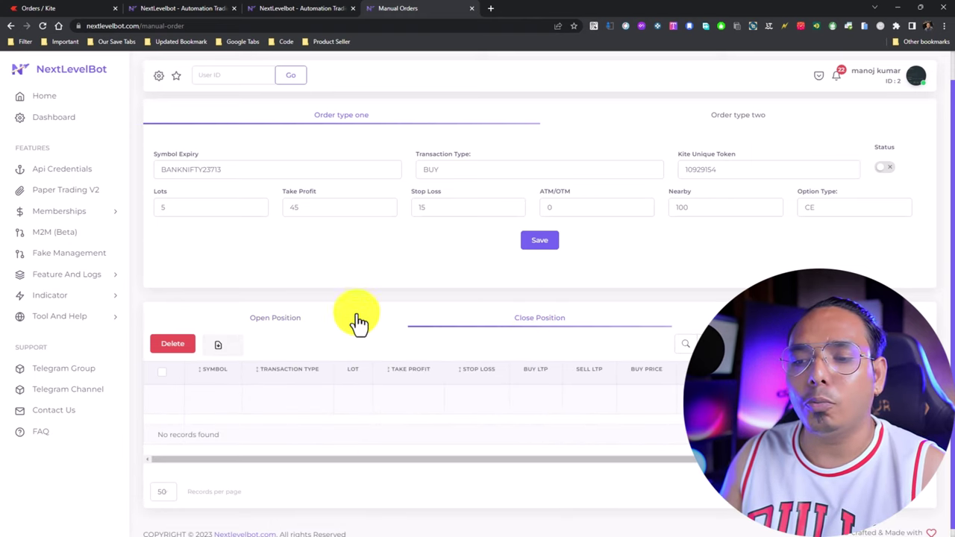
{"action": "left_click", "coordinate": [290, 317]}
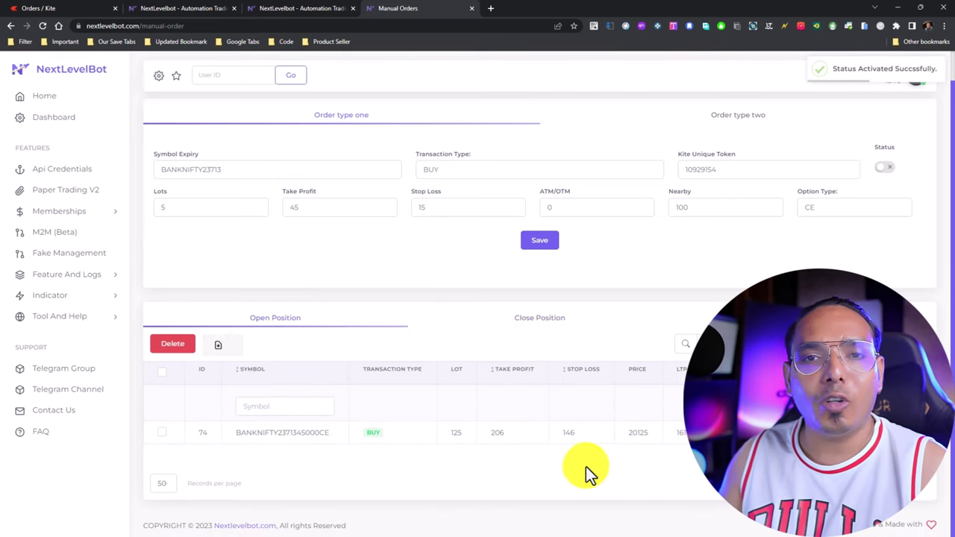
{"action": "left_click", "coordinate": [46, 27]}
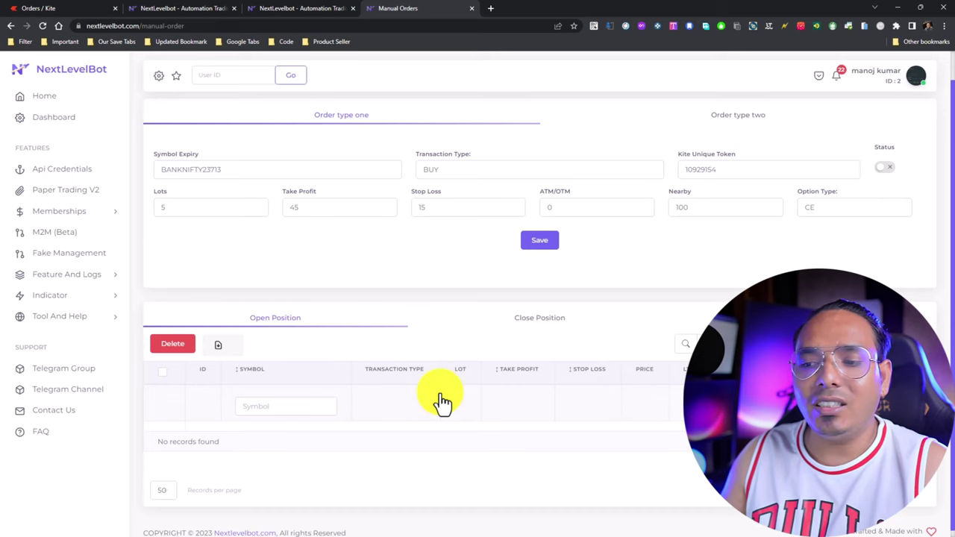
Open the Close Position list and examine the closed trade's buy and sell LTP and remaining columns.
{"action": "left_click", "coordinate": [542, 317]}
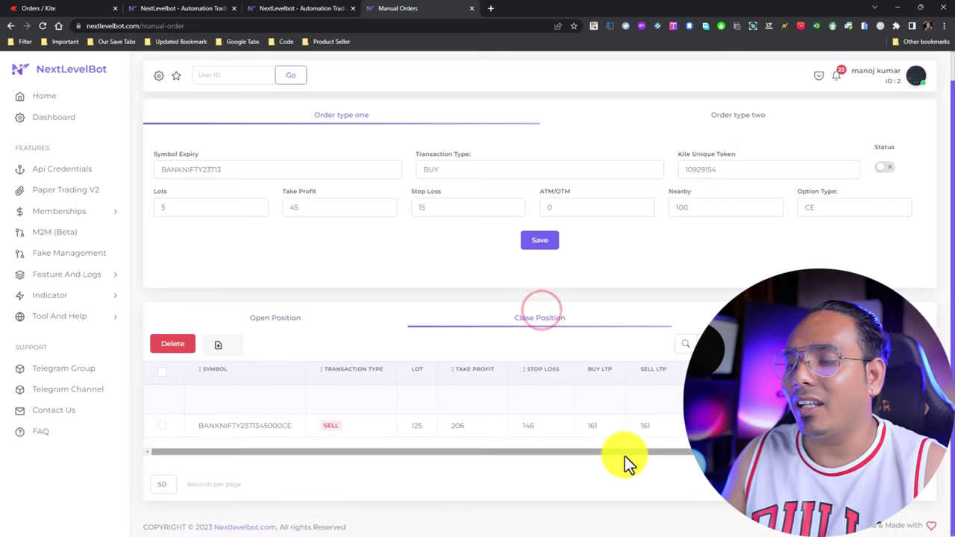
{"action": "left_click_drag", "start_coordinate": [622, 454], "coordinate": [671, 462]}
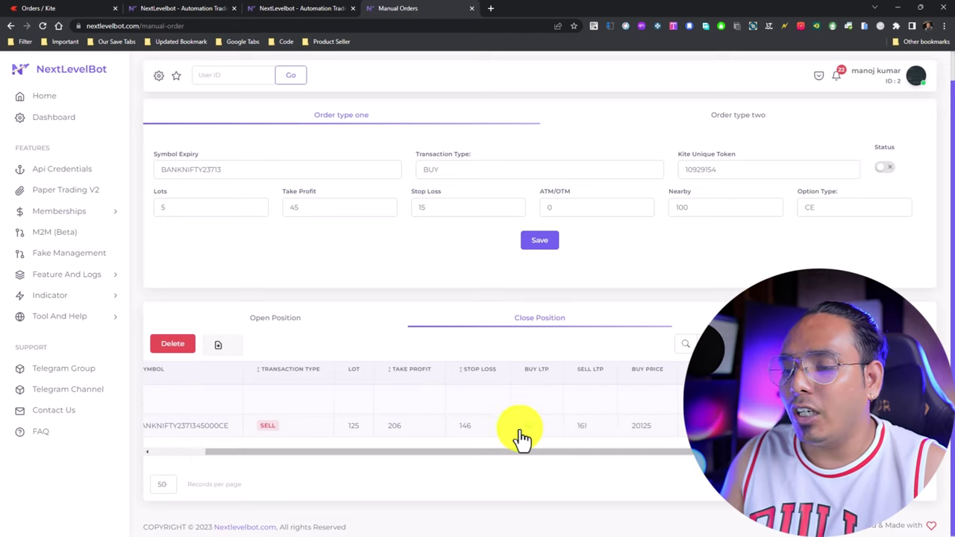
{"action": "left_click", "coordinate": [539, 425]}
{"action": "double_click", "coordinate": [584, 427]}
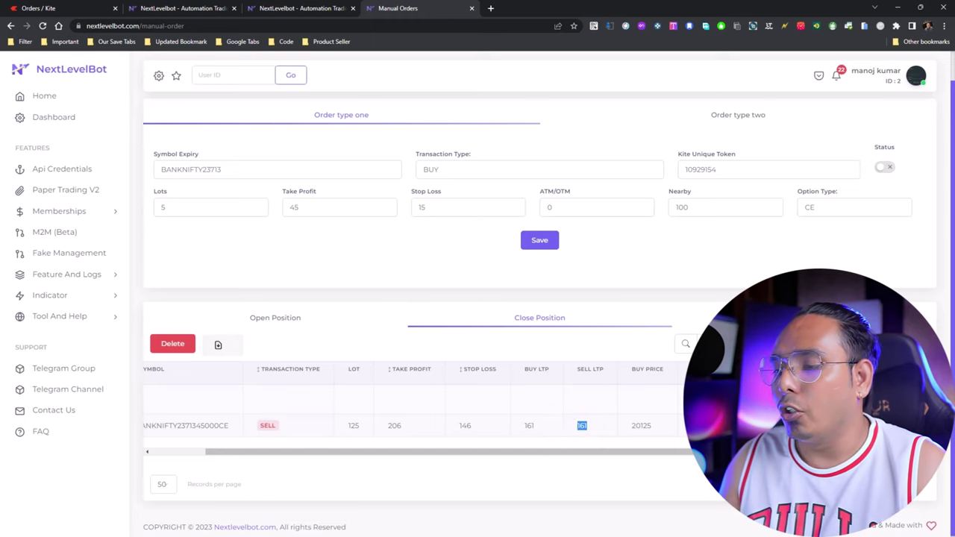
{"action": "left_click", "coordinate": [765, 423]}
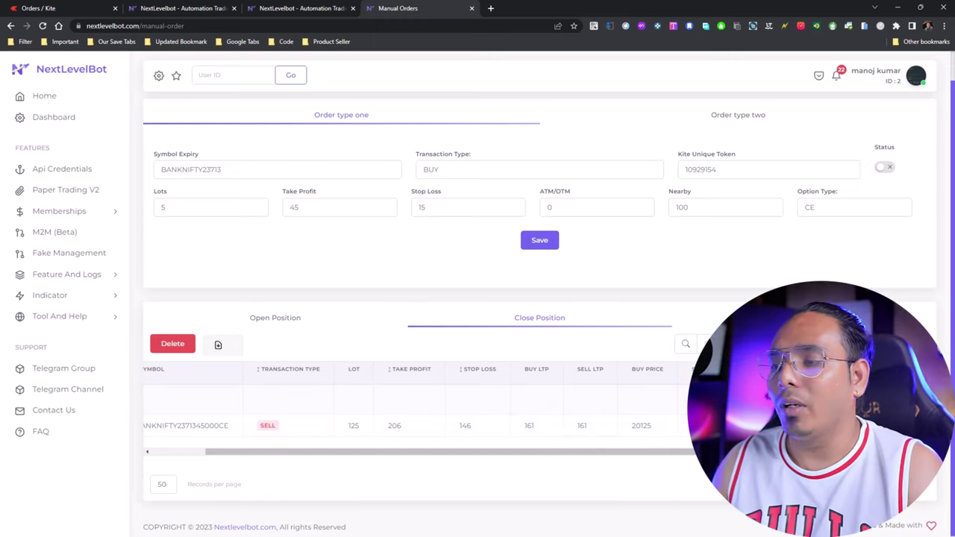
{"action": "scroll", "coordinate": [558, 448], "scroll_direction": "left", "scroll_amount": 3}
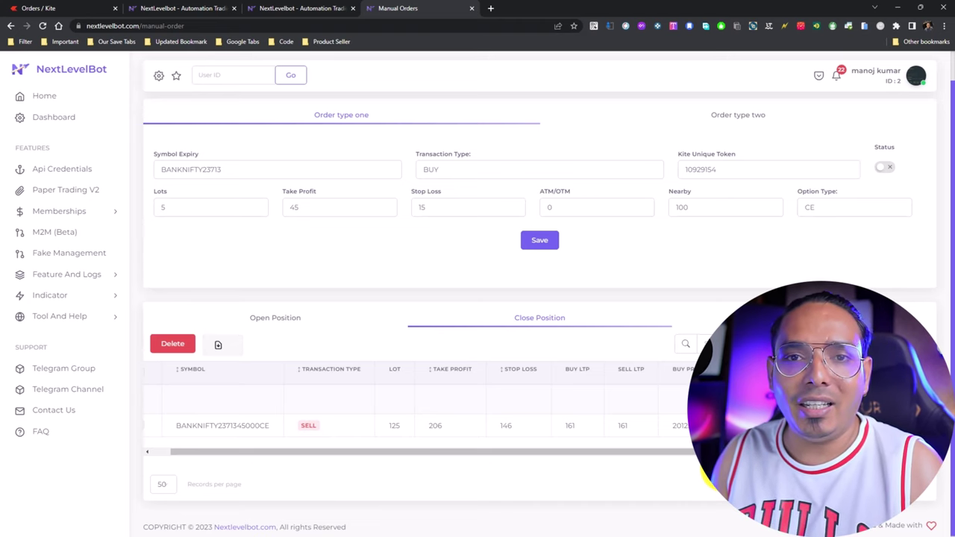
View the Order type two form and return to Order type one.
{"action": "left_click", "coordinate": [761, 122]}
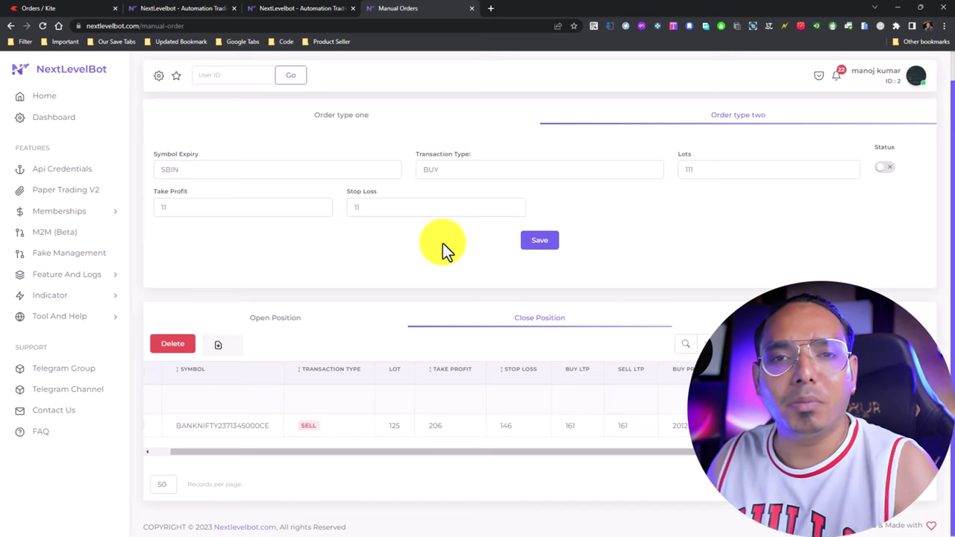
{"action": "left_click", "coordinate": [334, 112]}
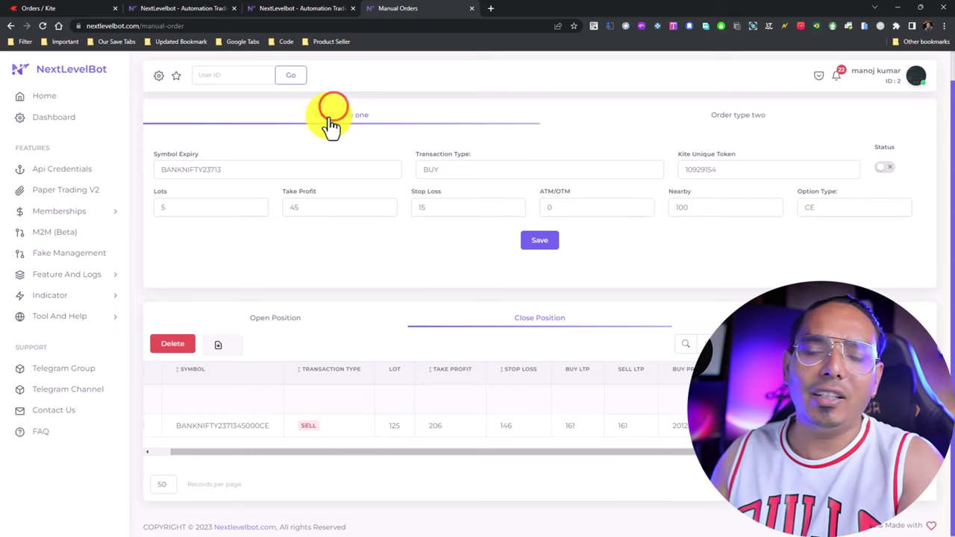